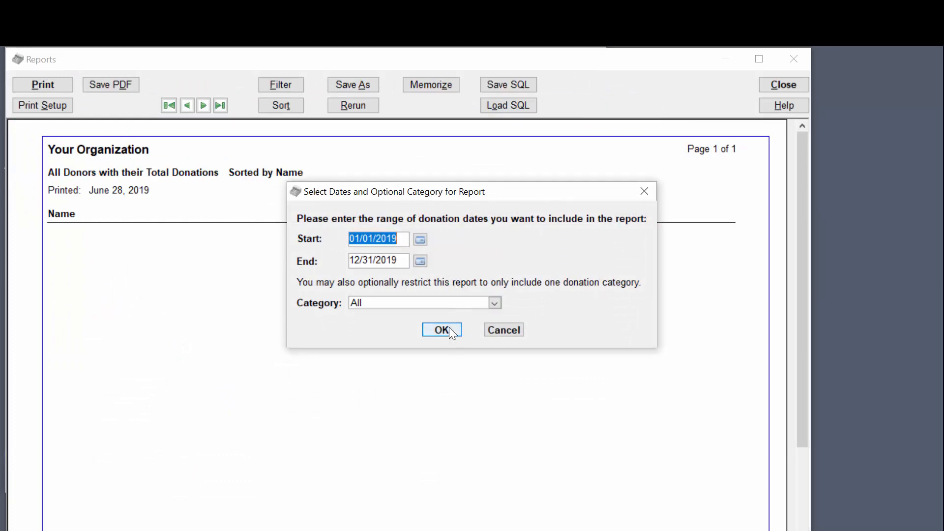
- Run the total donations report for 01/01/2019 to 12/31/2019 with category All, and open its Simple Filter, moved clear of the report
click(451, 328)
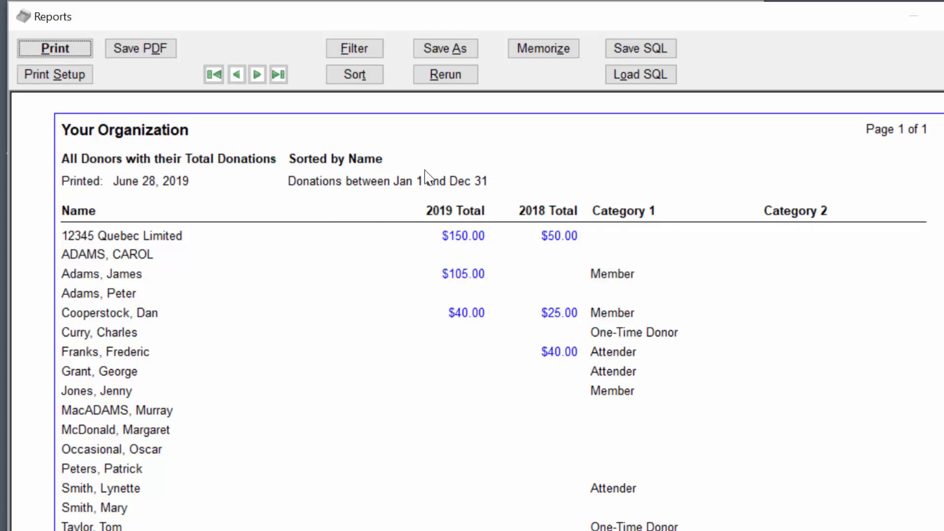
click(373, 47)
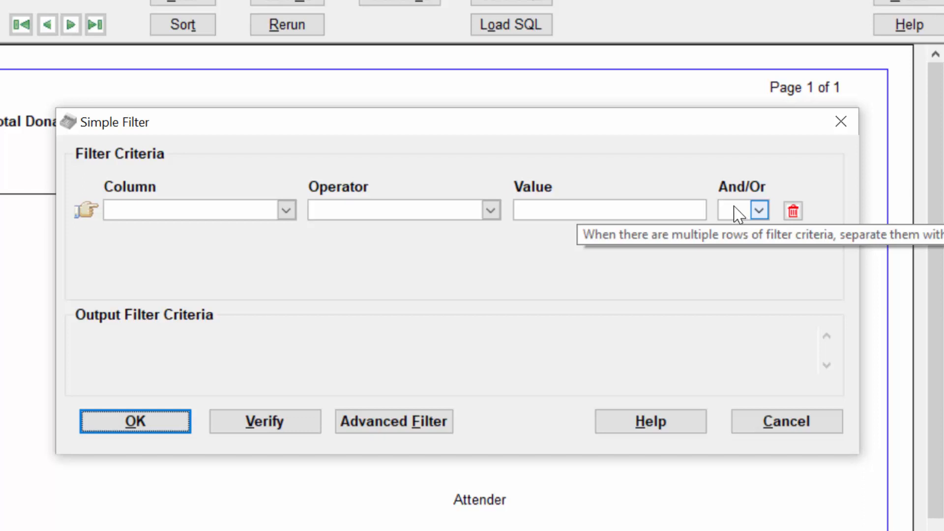
click(267, 210)
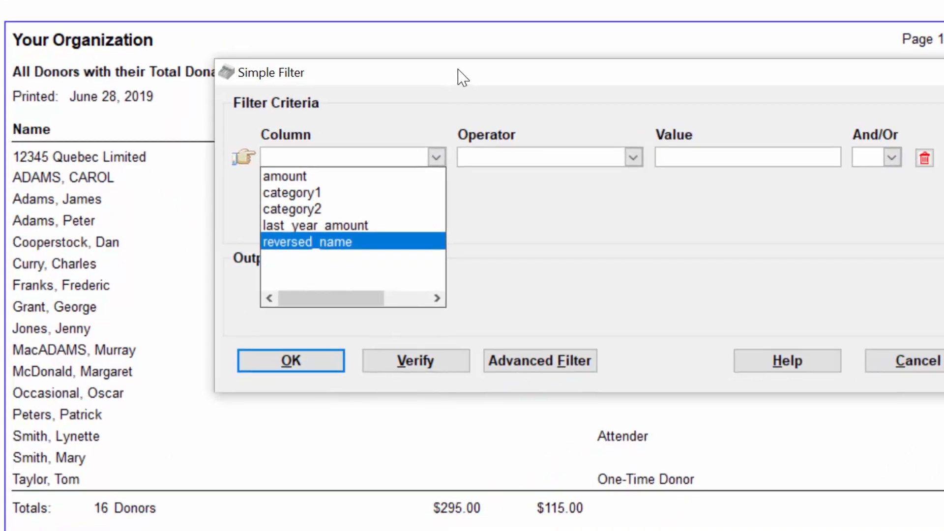
drag(309, 119, 299, 195)
drag(448, 146, 446, 192)
- Filter the report to donors whose amount is Greater Than or Equal To 100
click(424, 274)
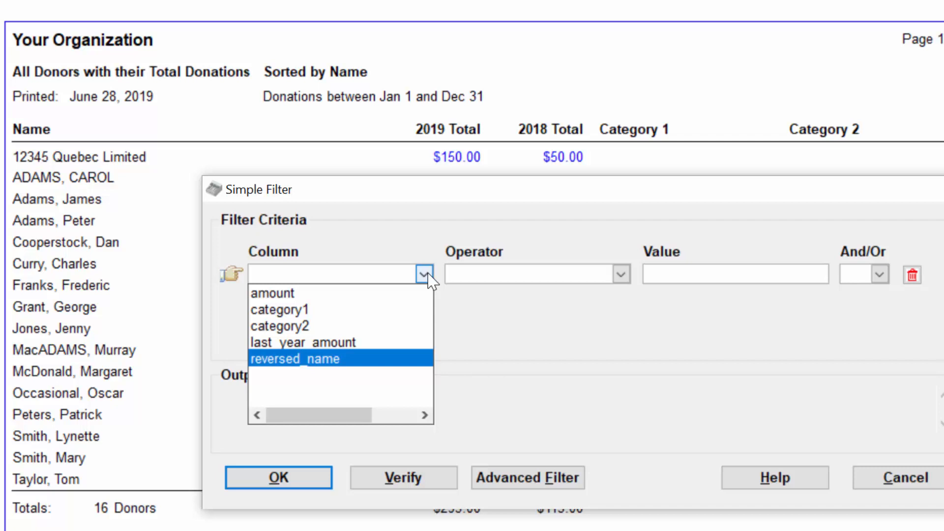
click(385, 293)
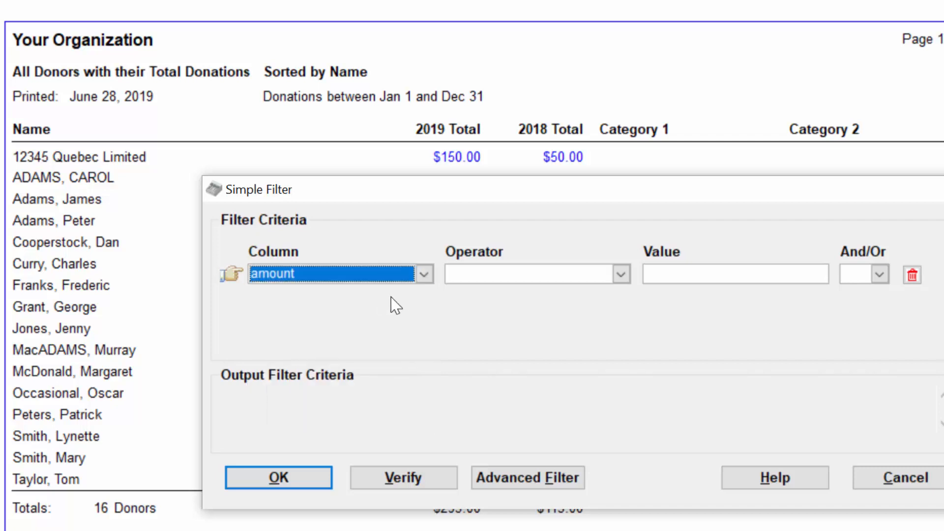
click(544, 276)
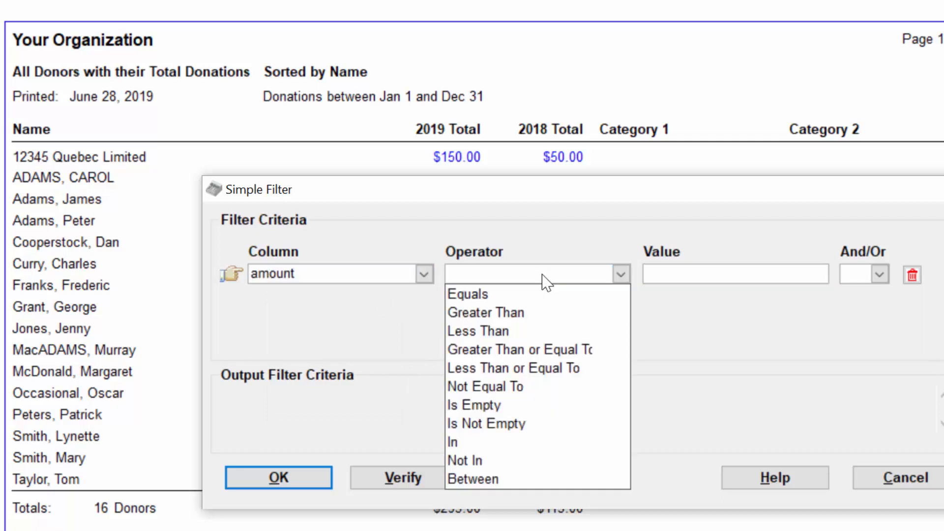
click(508, 351)
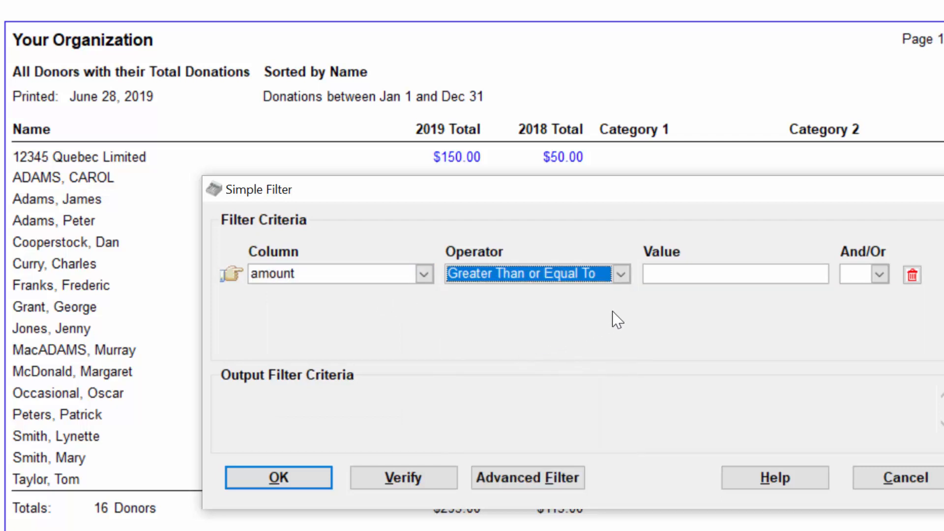
click(679, 276)
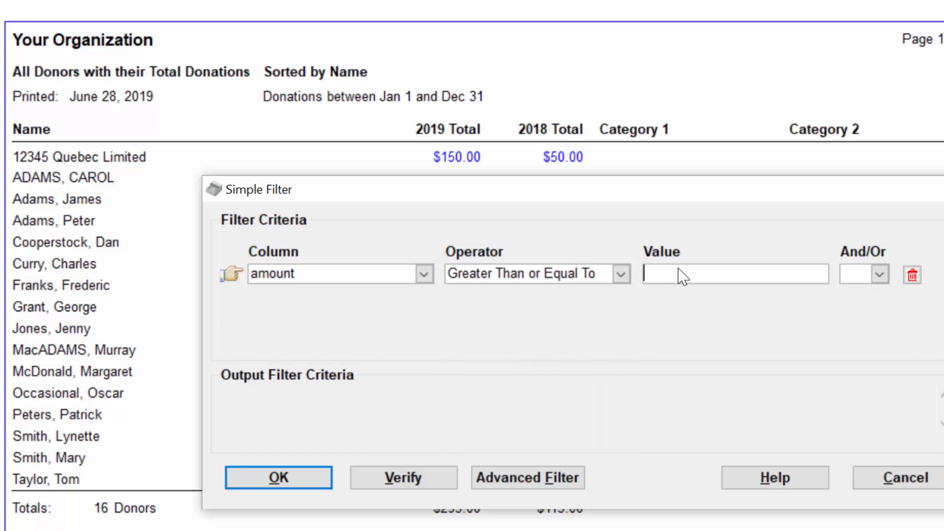
text(100)
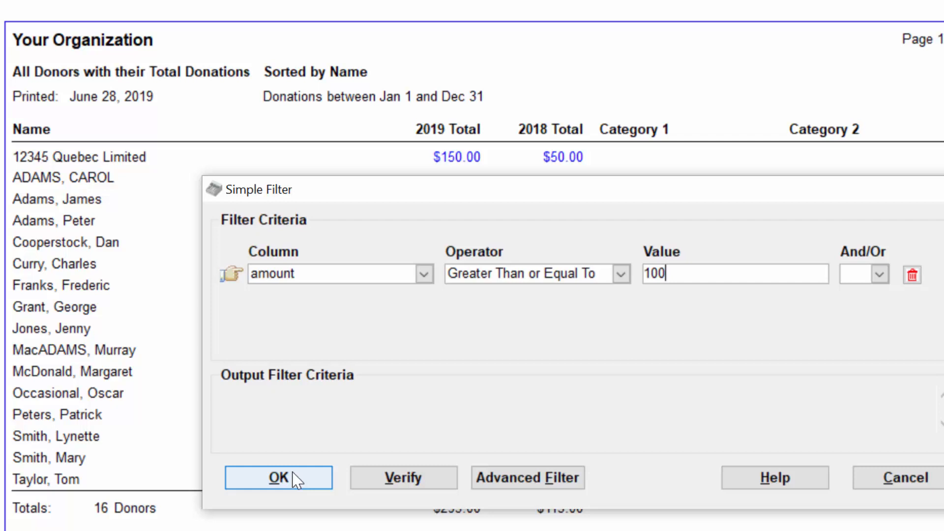
key(Tab)
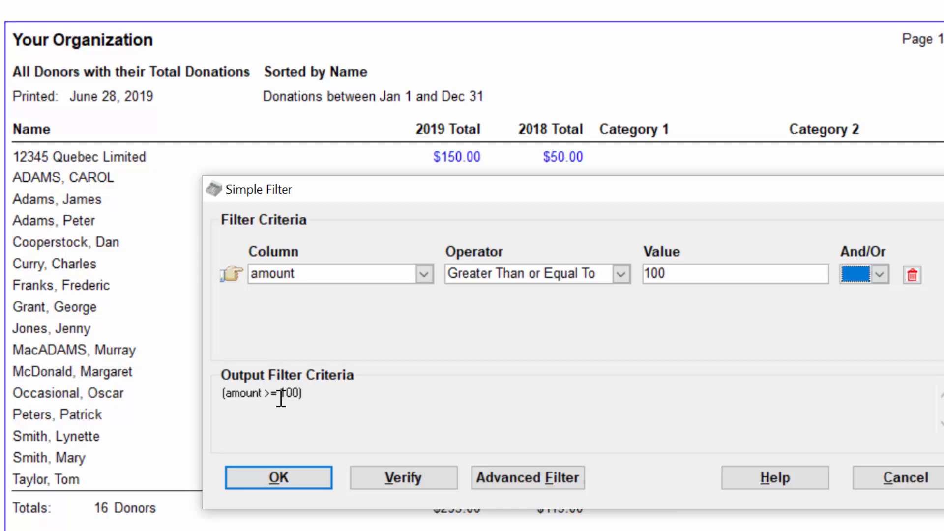
click(296, 470)
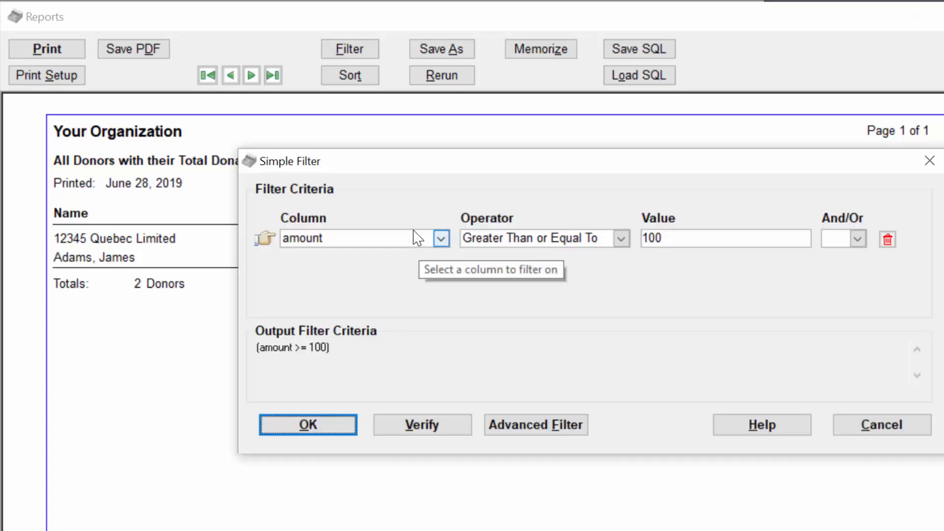
- Change the report filter to reversed_name Less Than or Equal To B and apply it
click(412, 233)
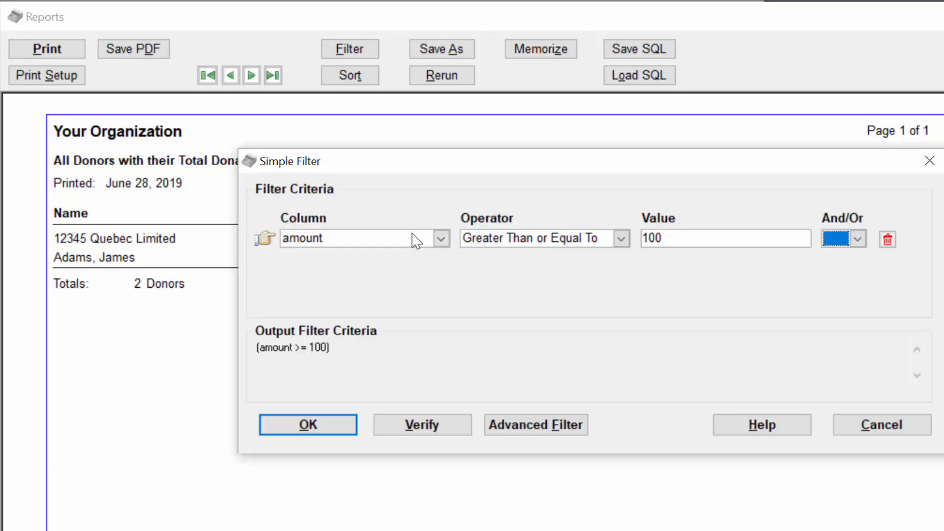
click(412, 237)
click(413, 241)
click(344, 317)
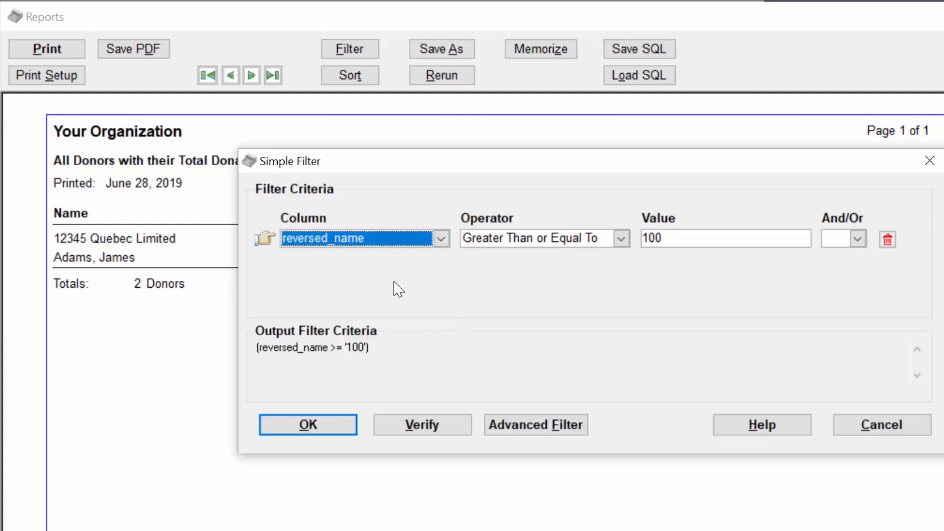
click(501, 246)
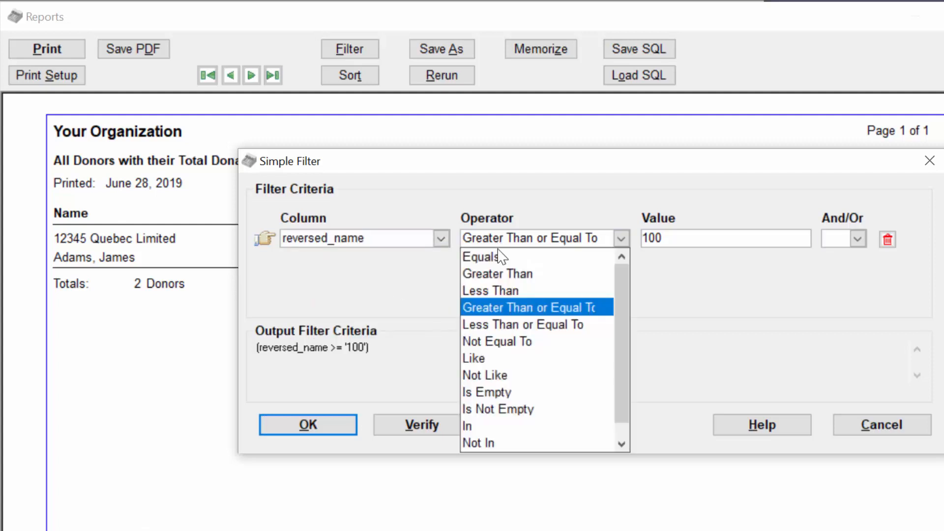
click(508, 321)
click(725, 241)
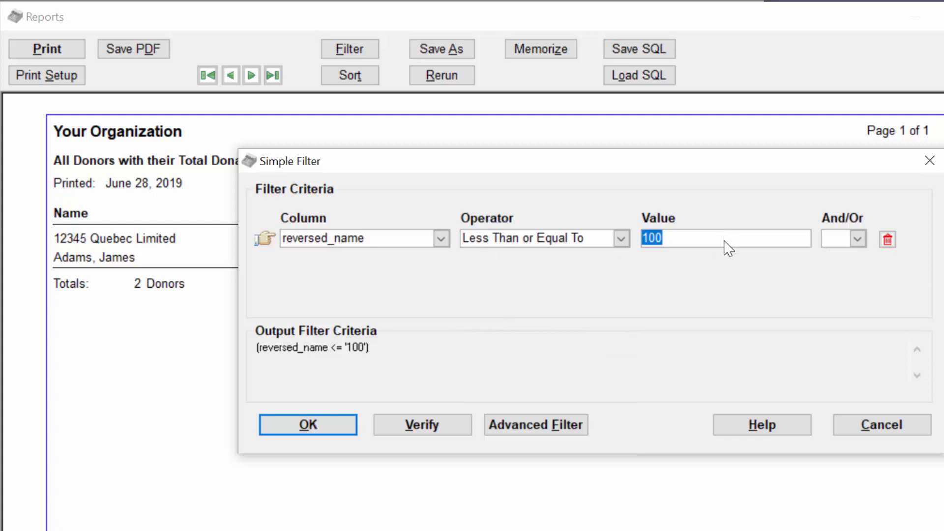
text(B)
click(318, 425)
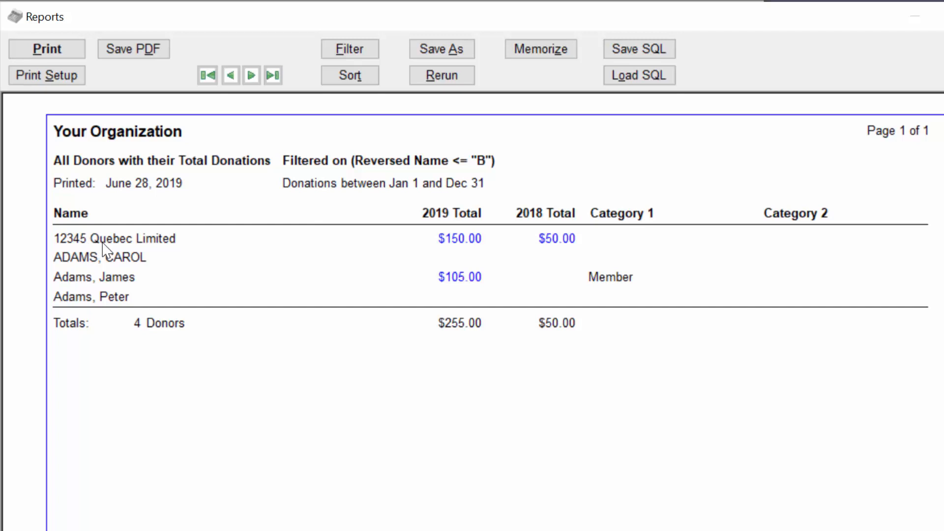
click(349, 49)
click(661, 240)
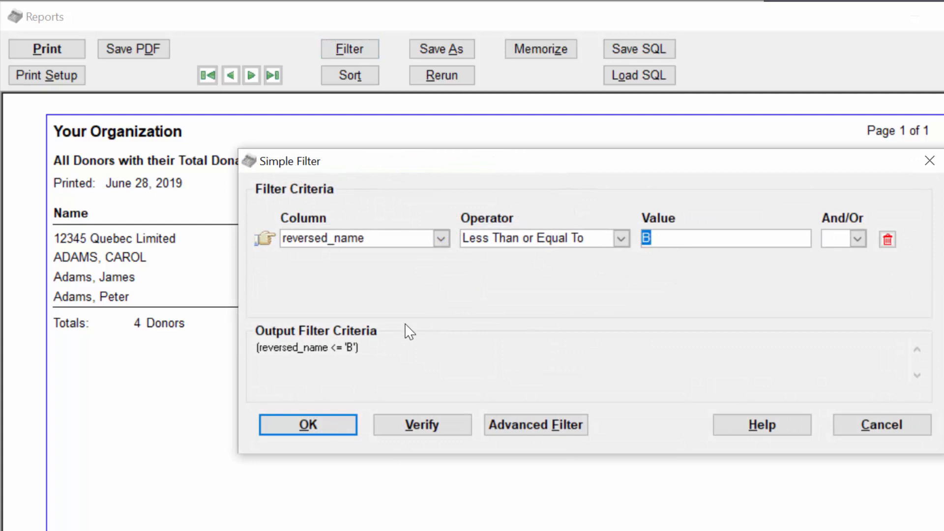
drag(366, 349, 323, 348)
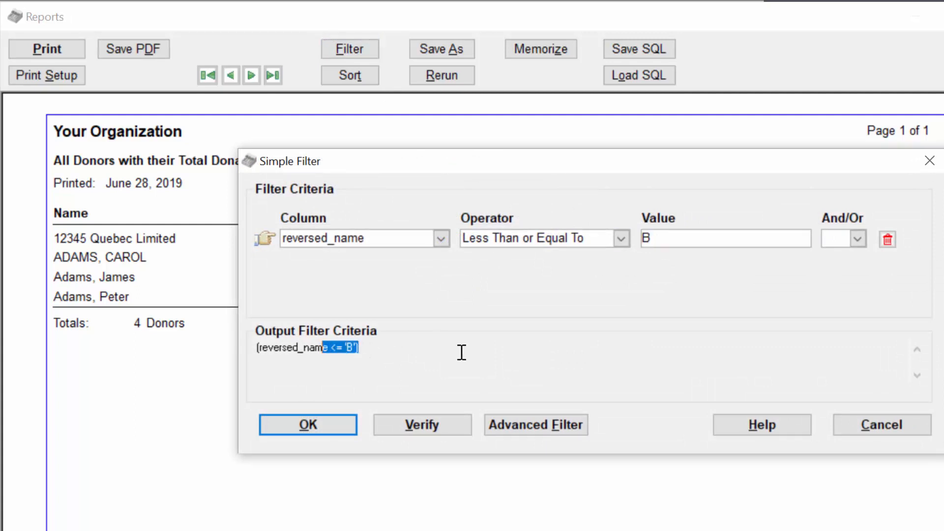
click(440, 239)
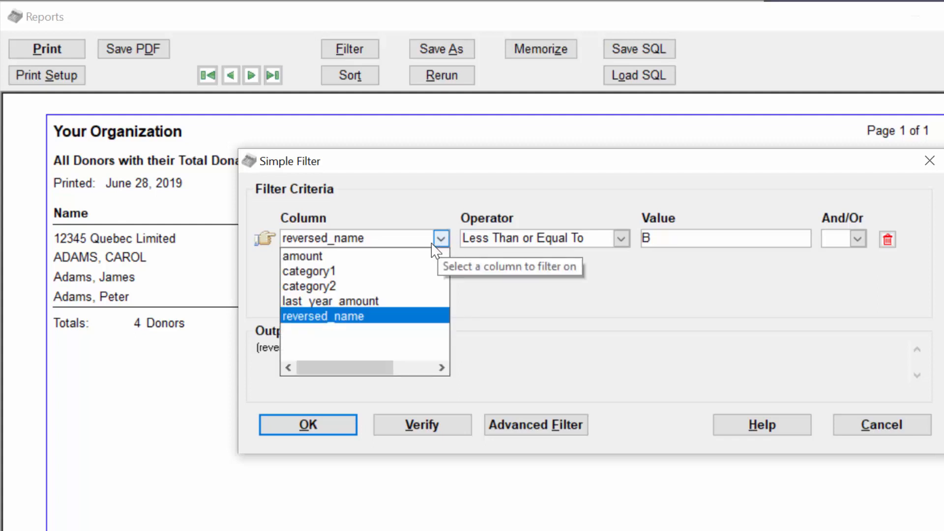
click(864, 424)
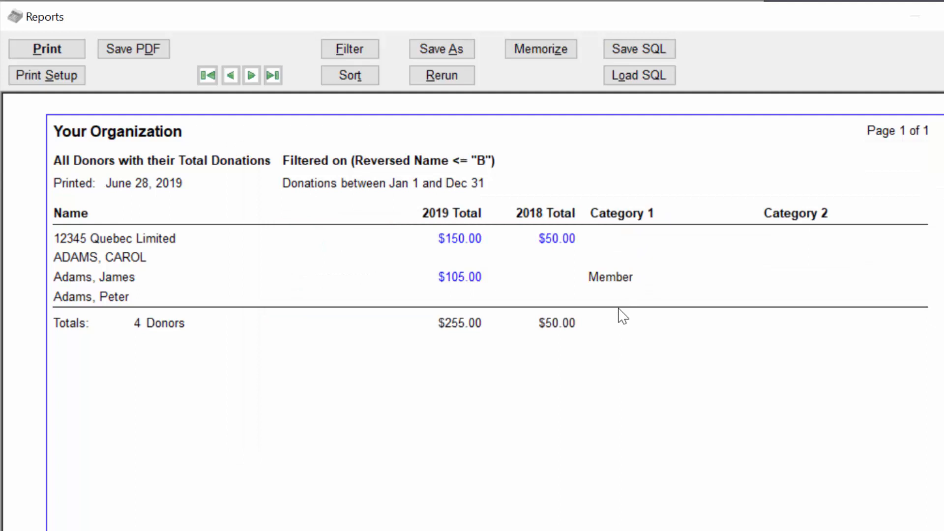
- Change the report filter to category1 Equals Member and apply it
click(357, 52)
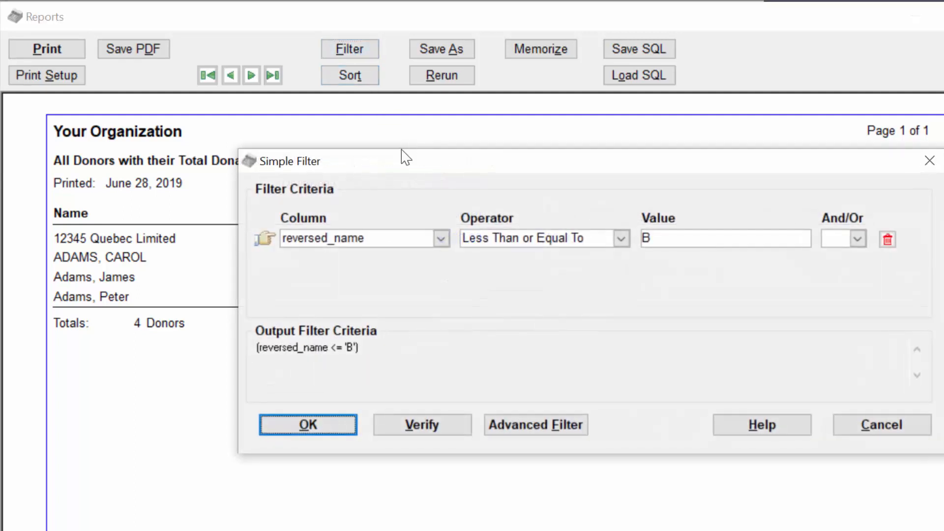
click(404, 240)
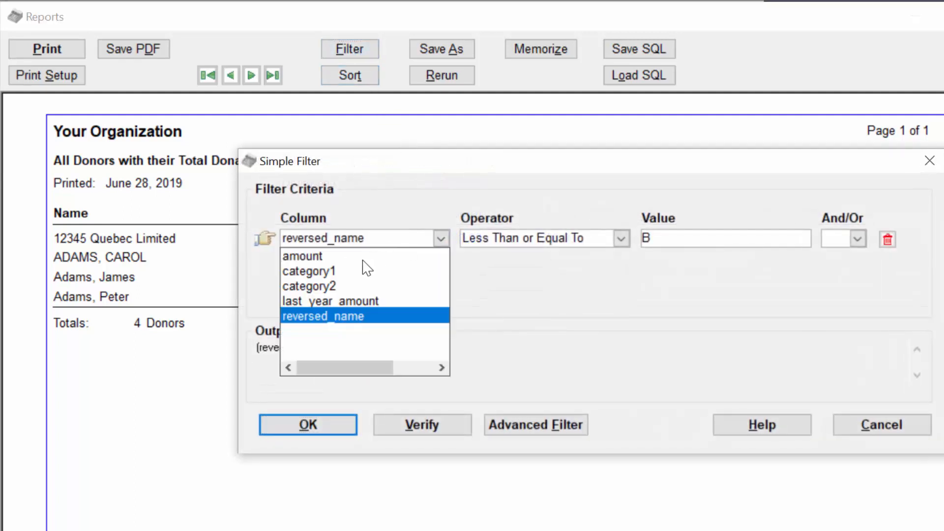
click(326, 270)
click(504, 241)
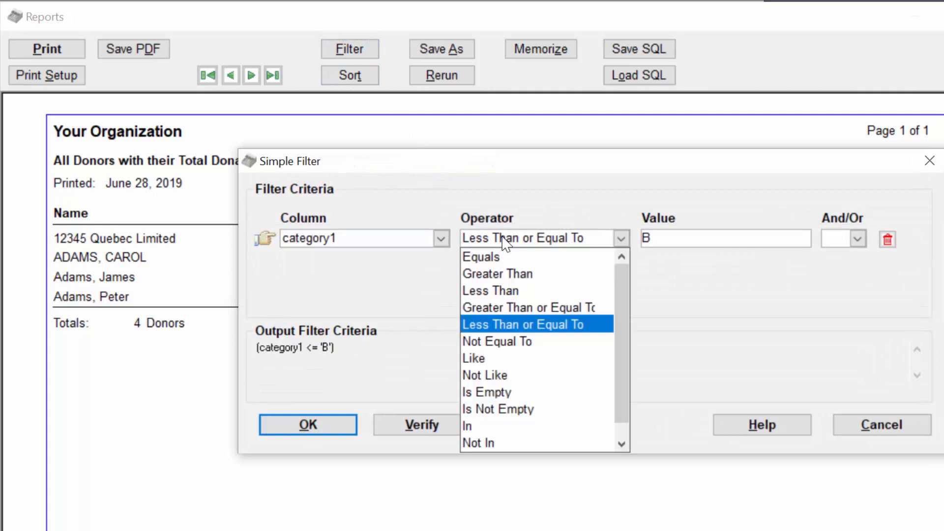
click(531, 258)
click(685, 241)
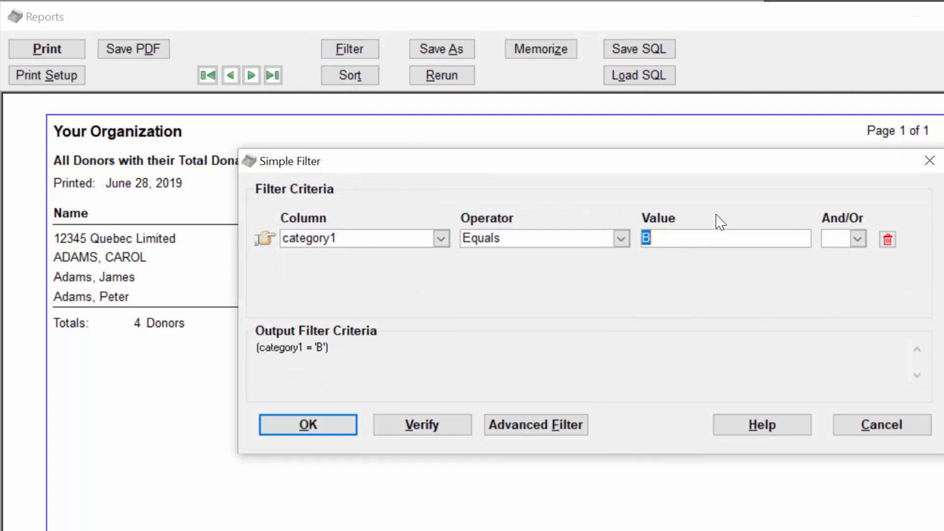
text(Membmer)
key(BackSpace)
key(BackSpace)
key(BackSpace)
text(er)
click(317, 420)
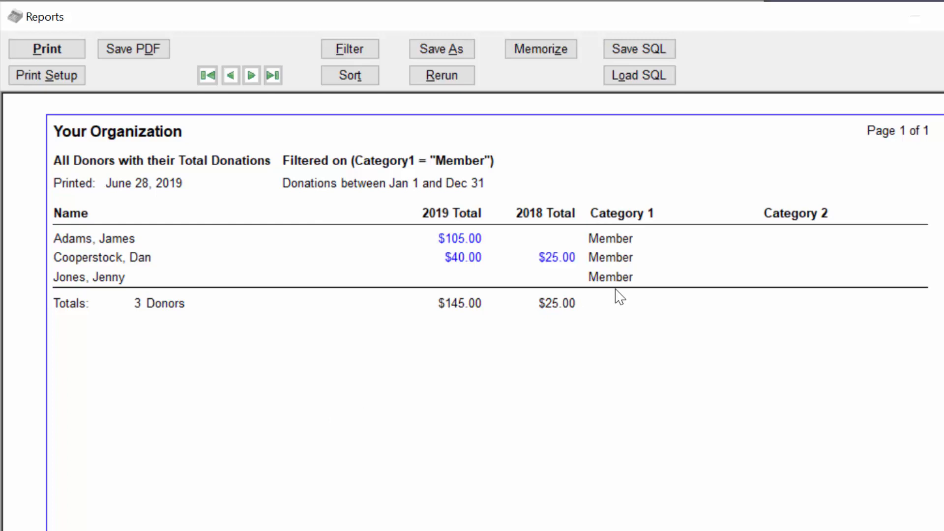
- Try the category1 filter with the value in lowercase as member and apply it
click(352, 49)
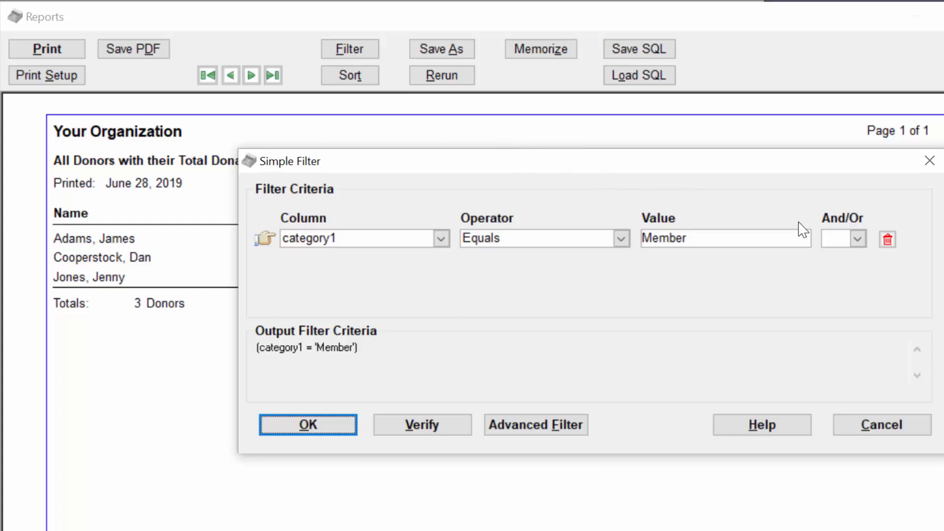
click(654, 243)
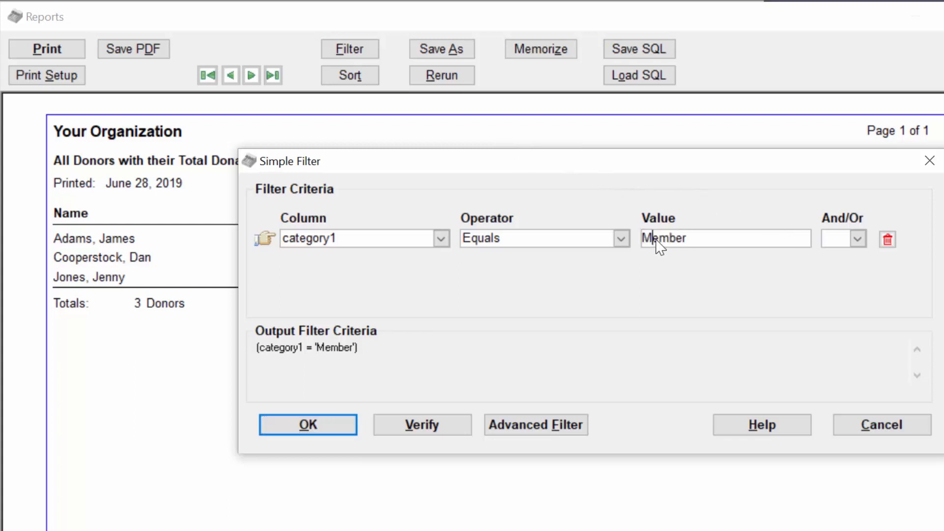
key(BackSpace)
text(m)
click(348, 427)
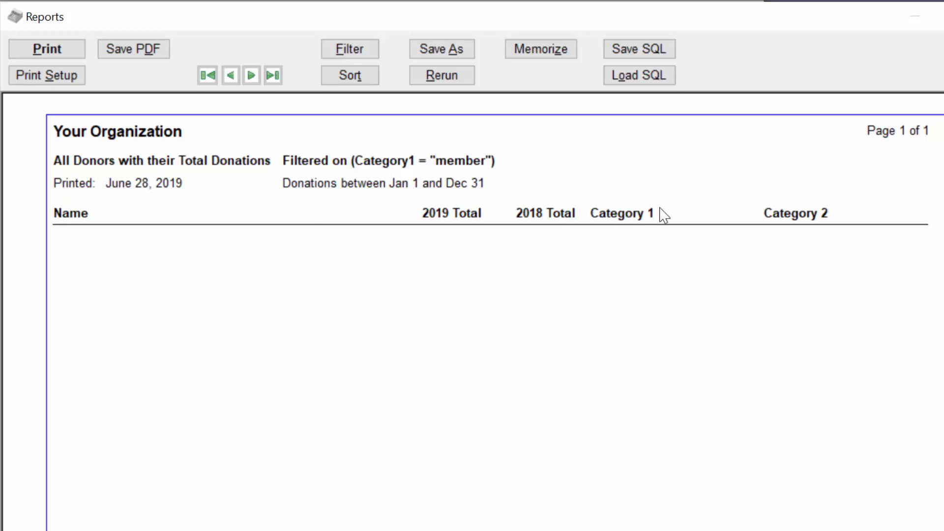
- Reopen the report filter and set the category1 value to Member with a capital M
click(365, 50)
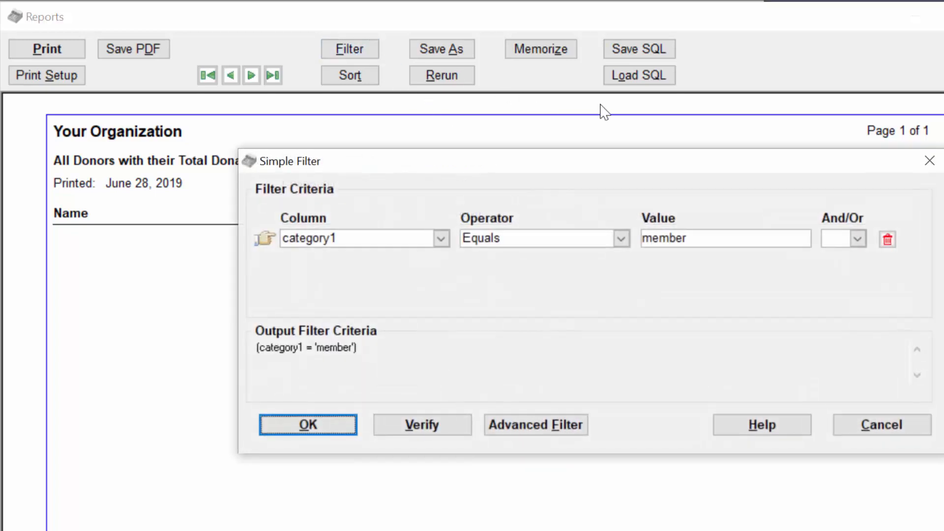
double_click(648, 243)
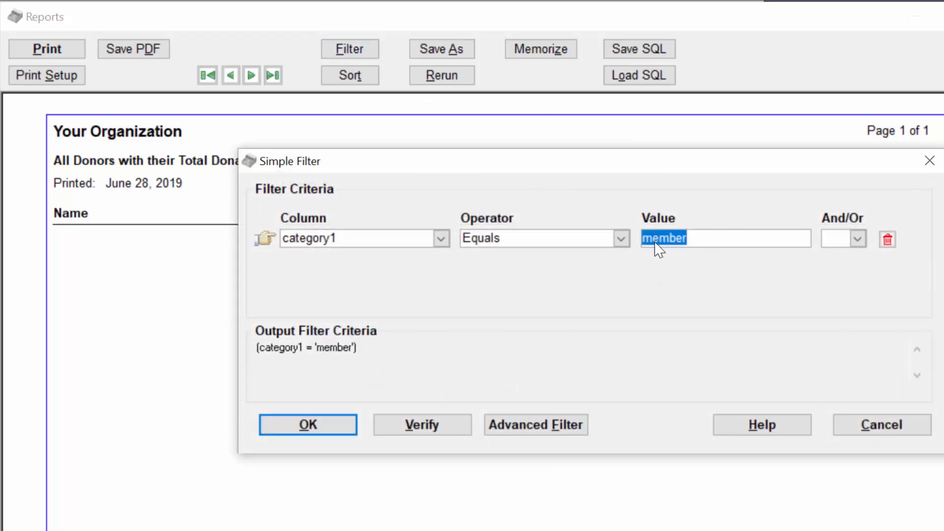
click(651, 239)
key(BackSpace)
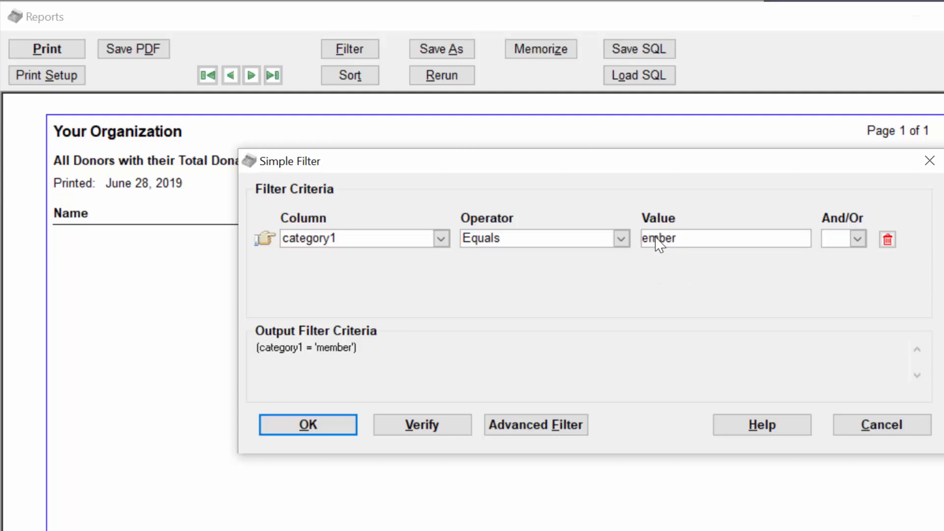
text(M)
- Join a second criterion to the category1 filter with Or, using category1 and the Equals operator
key(Tab)
key(o)
key(Tab)
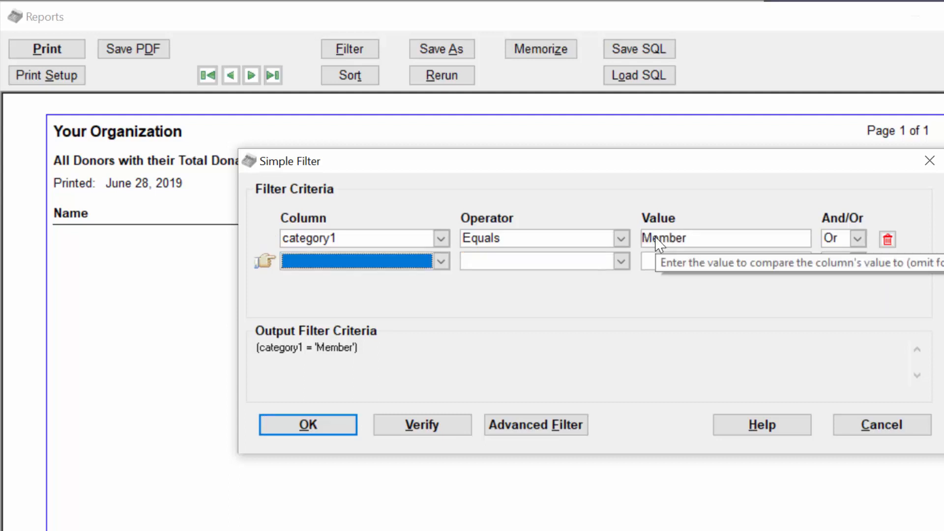
key(c)
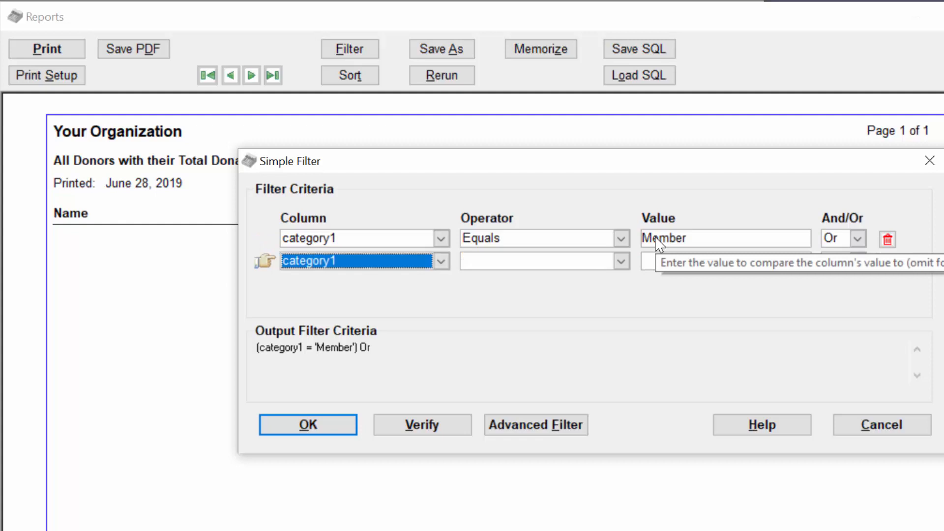
key(Tab)
key(e)
key(Tab)
- Set the second category1 criterion's value to Attender and apply the combined filter to the report
text(A)
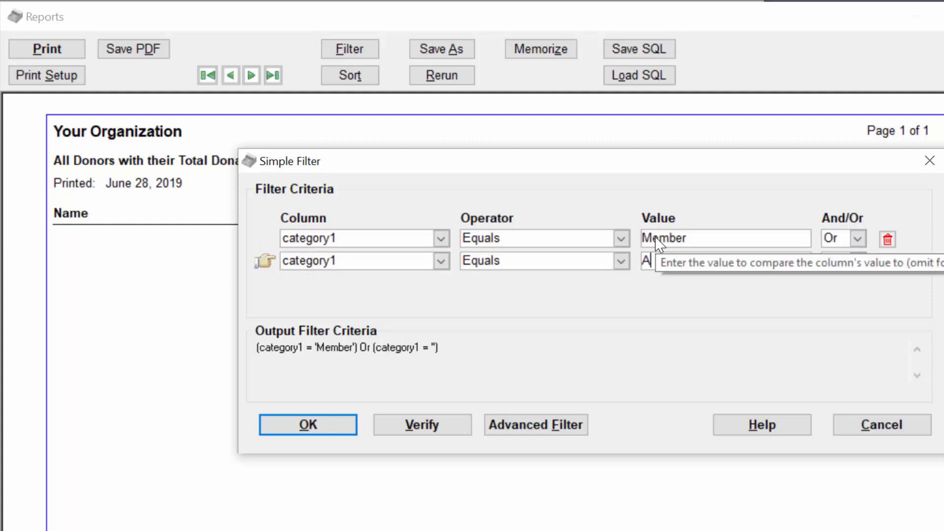
text(ttedner)
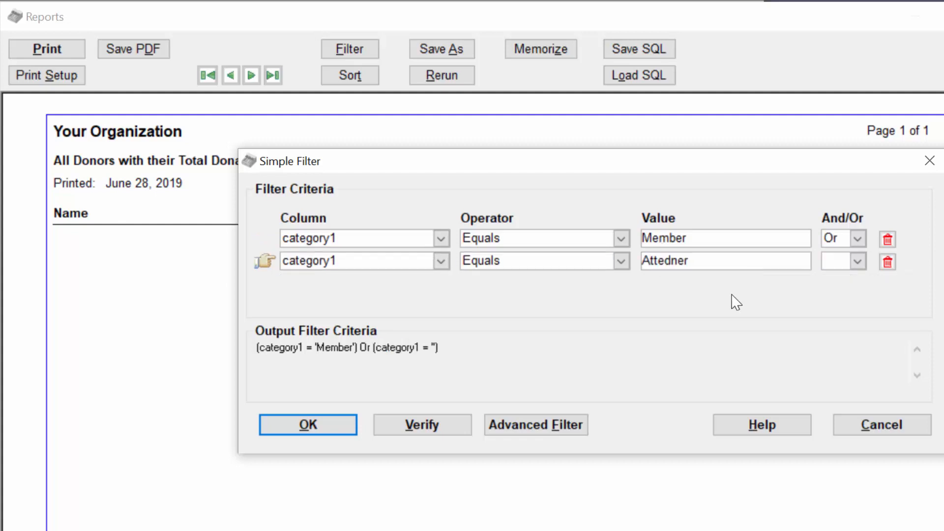
key(BackSpace)
key(BackSpace)
key(BackSpace)
key(BackSpace)
key(BackSpace)
text(ender)
key(shift+Tab)
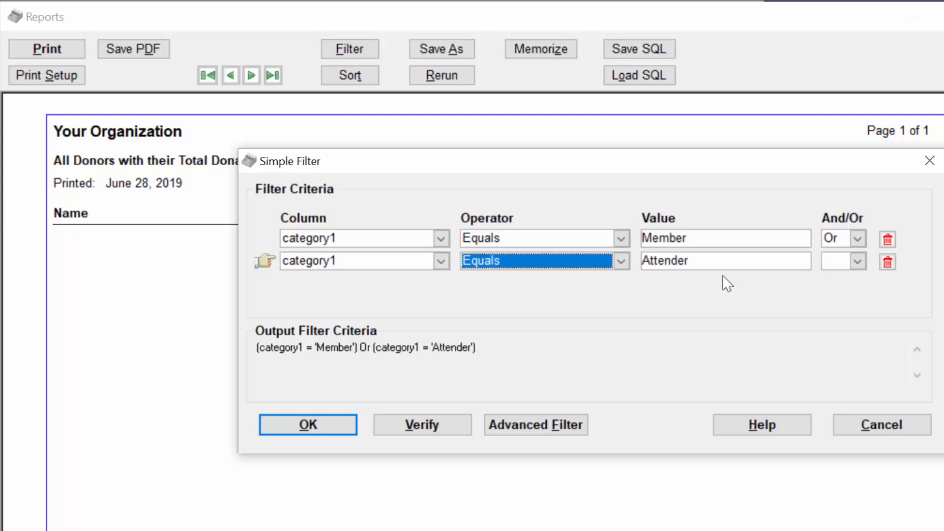
click(324, 428)
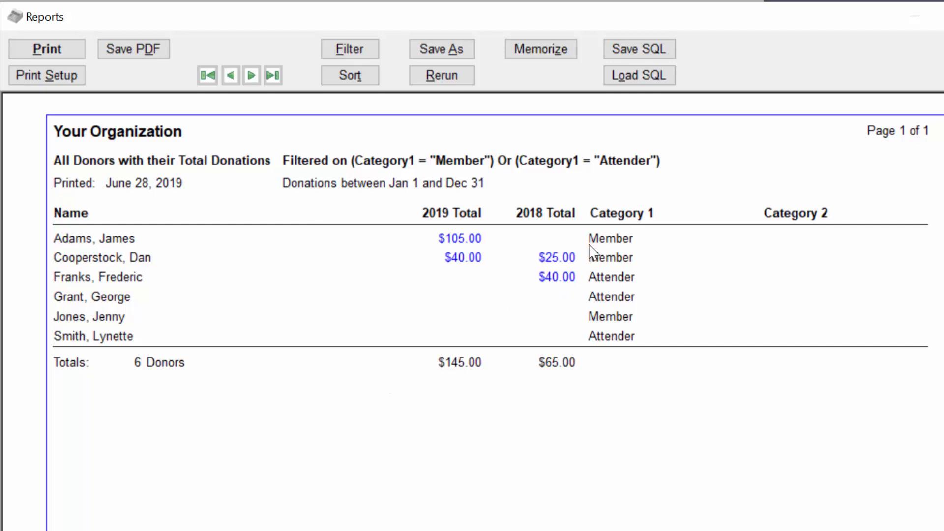
- Reopen the report filter and delete the category1 Equals Attender row
click(361, 51)
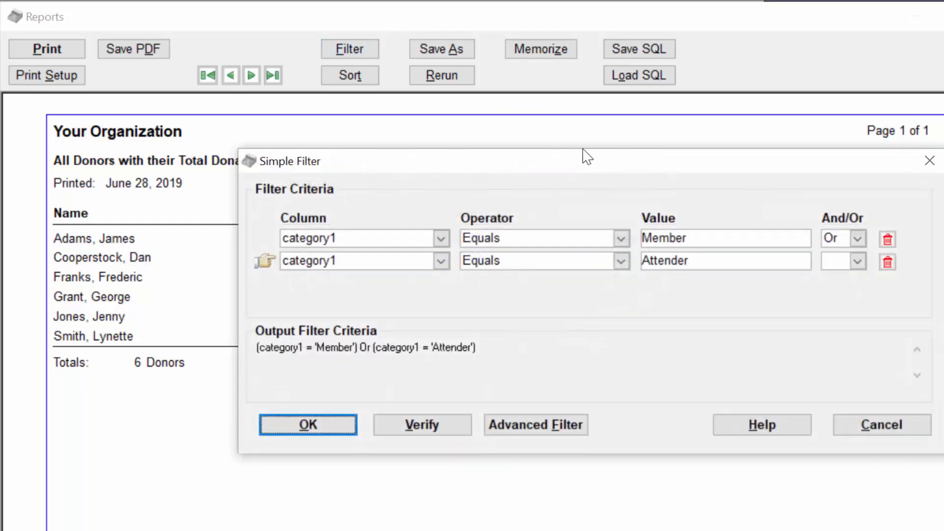
click(887, 264)
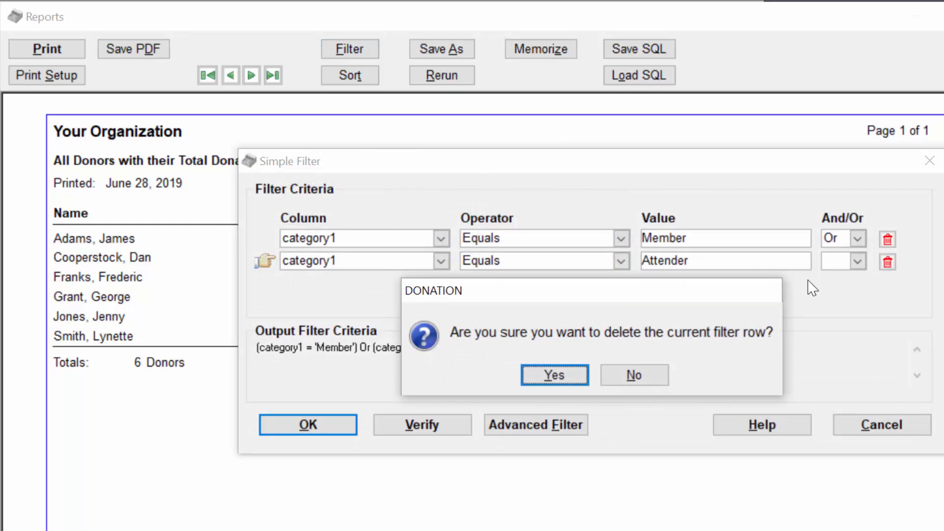
click(570, 377)
- Change the remaining category1 criterion to the In operator with the value Member,Attender and apply it
click(565, 238)
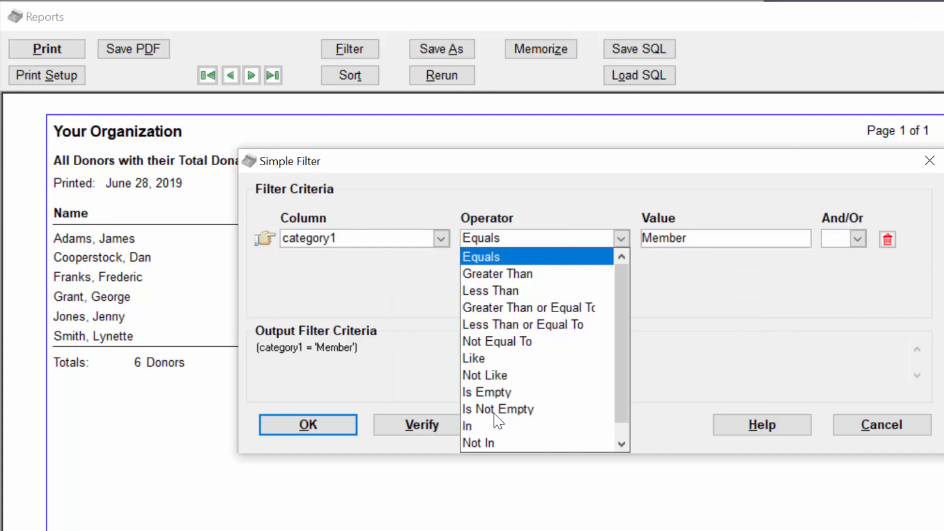
click(477, 426)
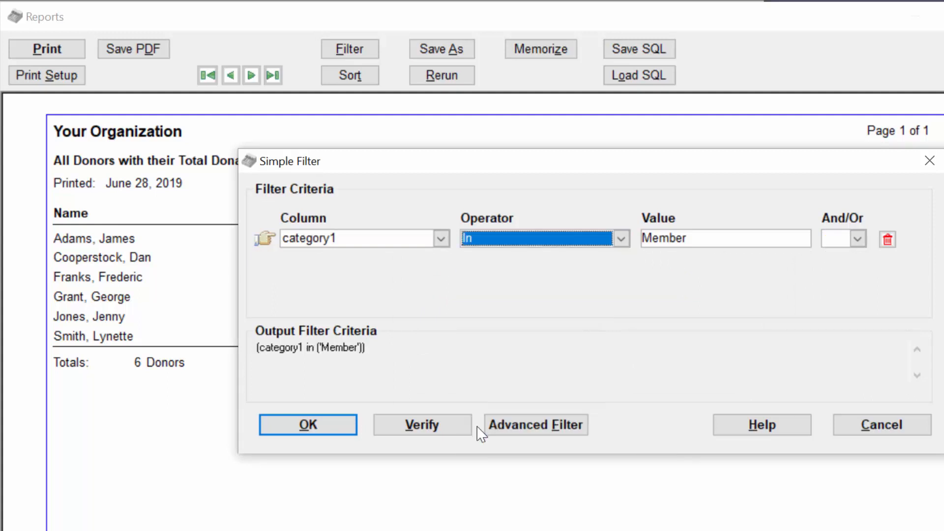
click(727, 249)
click(728, 248)
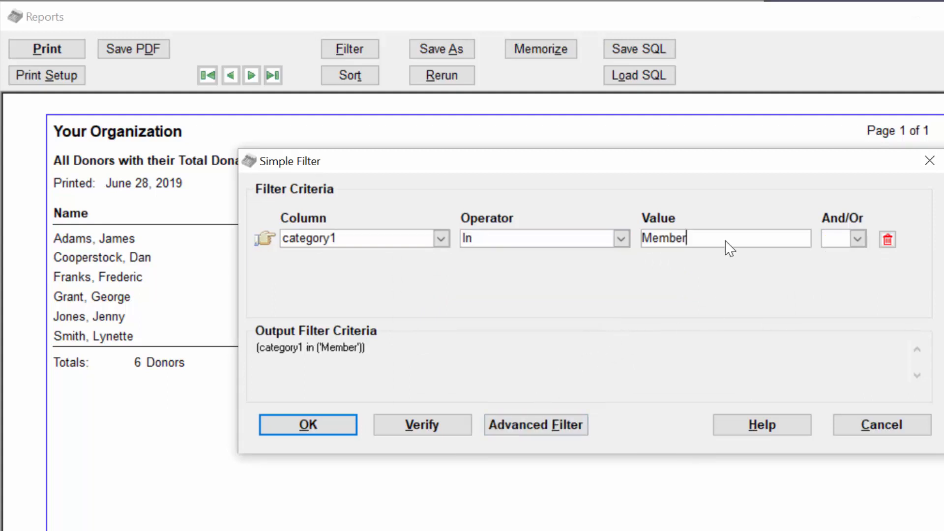
text(,Attender)
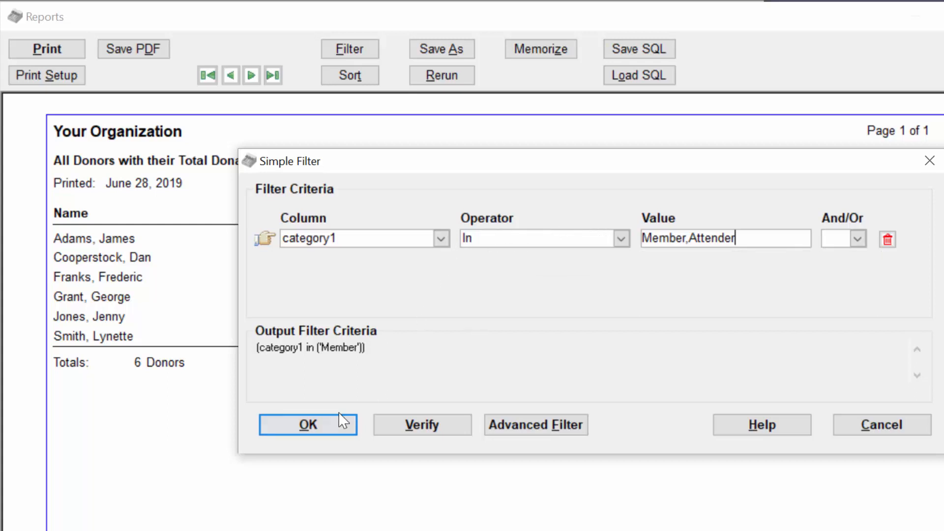
click(337, 425)
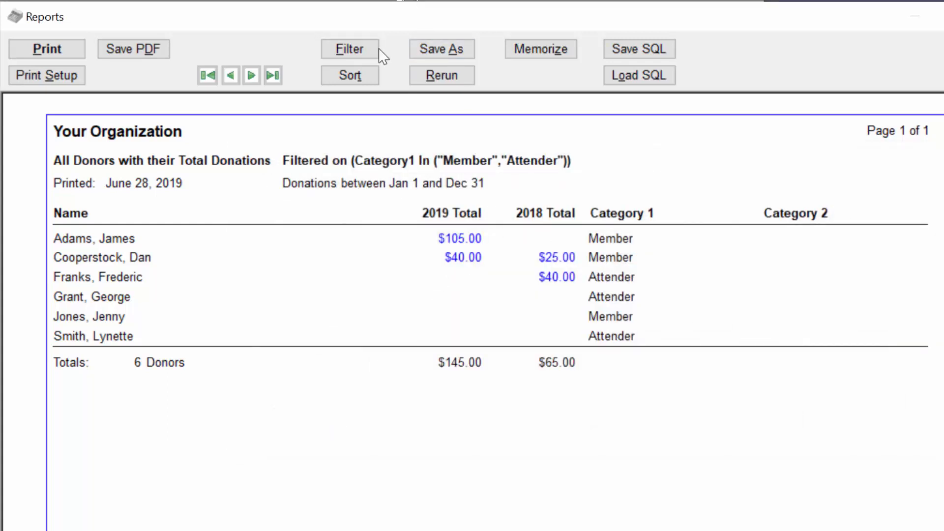
- Delete the category1 In filter row and apply the empty filter to the report
click(361, 55)
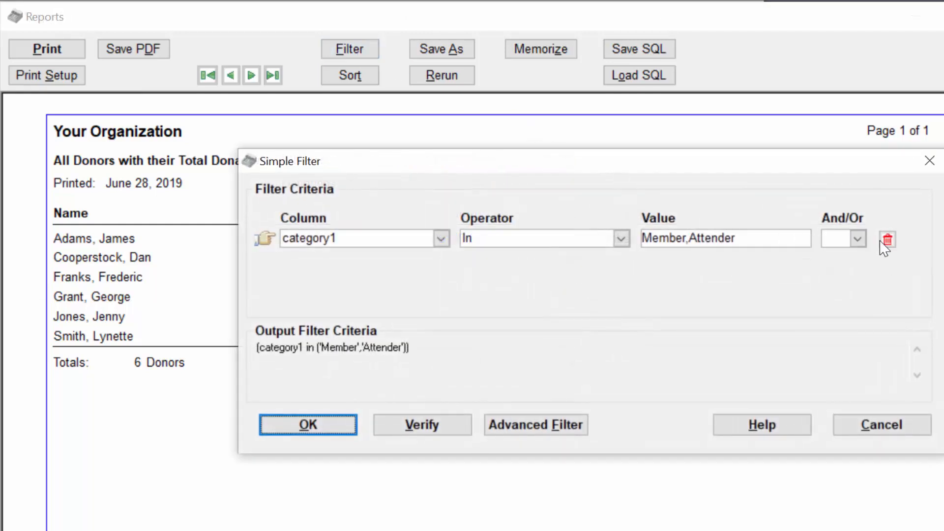
click(887, 240)
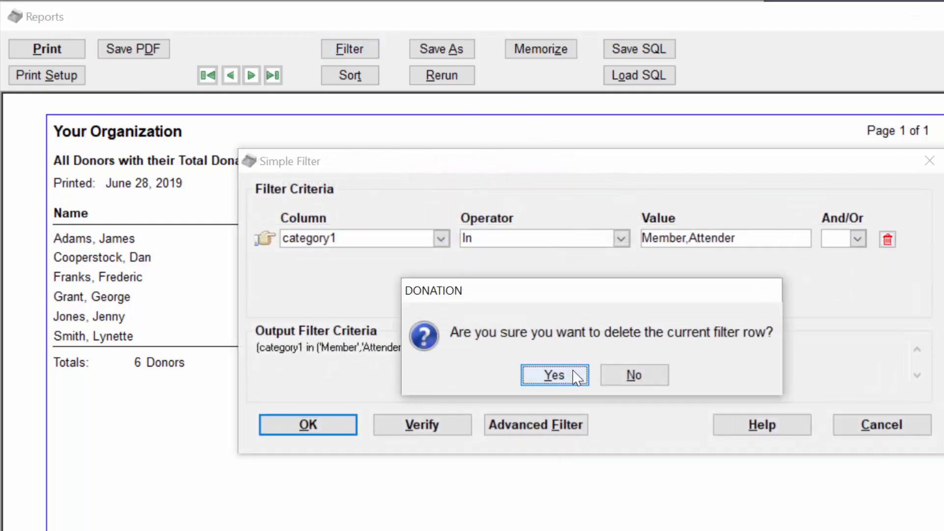
click(553, 375)
click(309, 424)
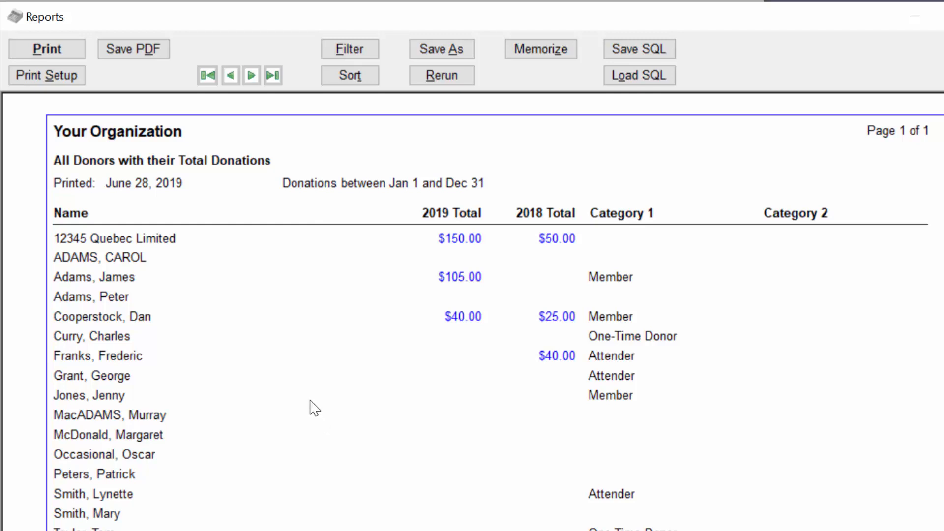
- Filter the report to donors whose category1 Is Empty and apply the filter
click(343, 51)
click(344, 240)
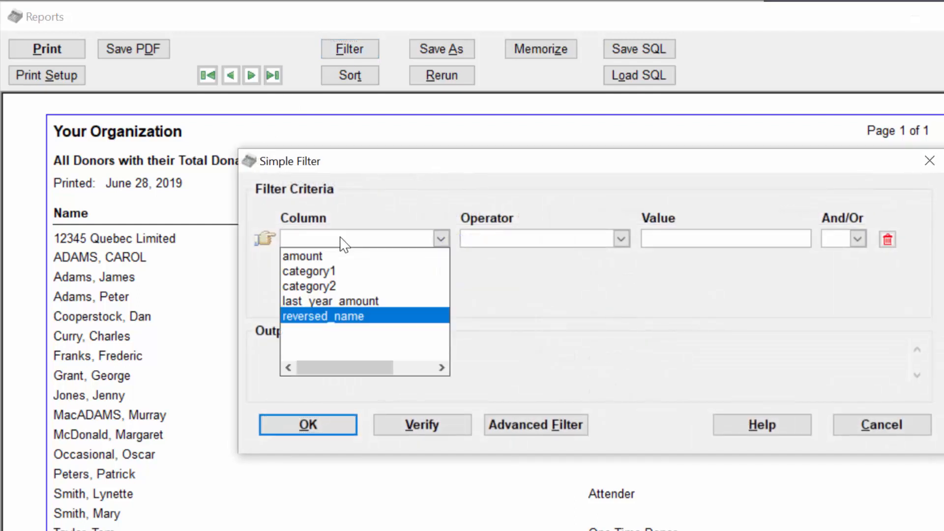
click(321, 275)
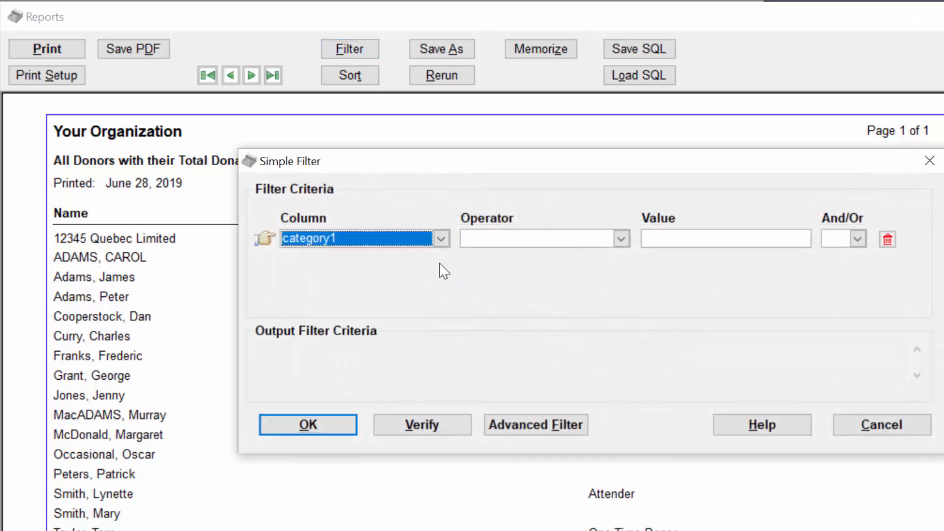
click(500, 244)
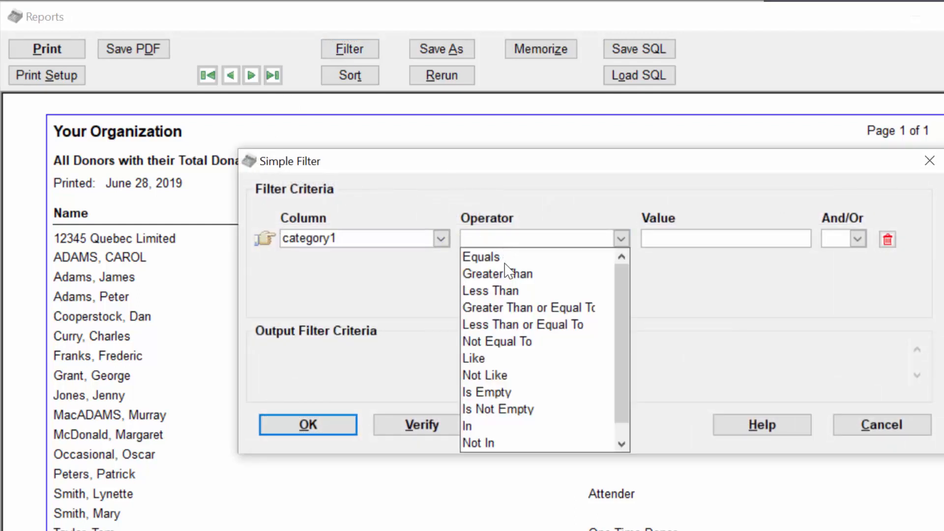
click(499, 394)
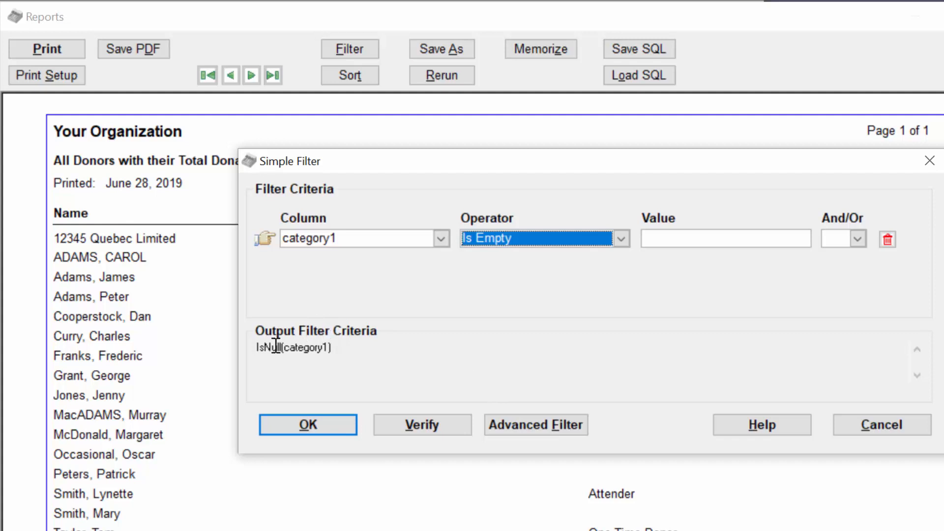
click(290, 350)
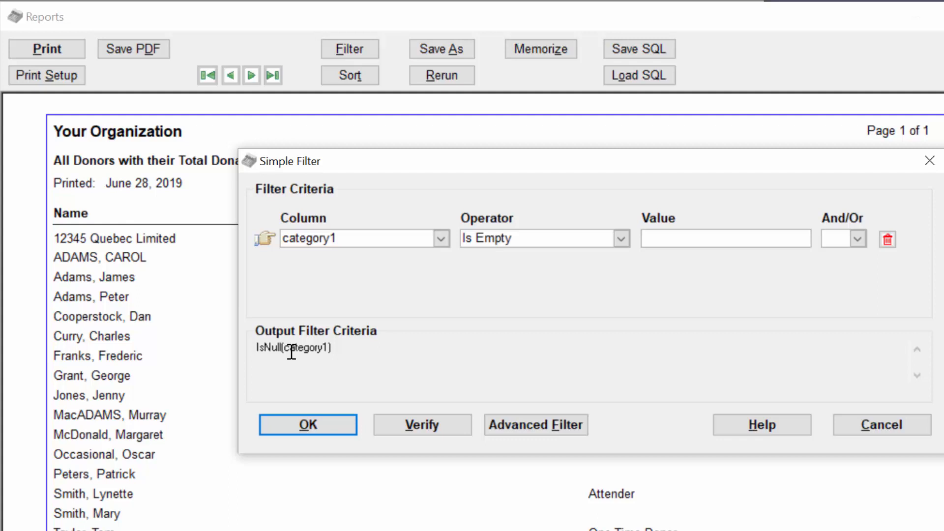
click(314, 431)
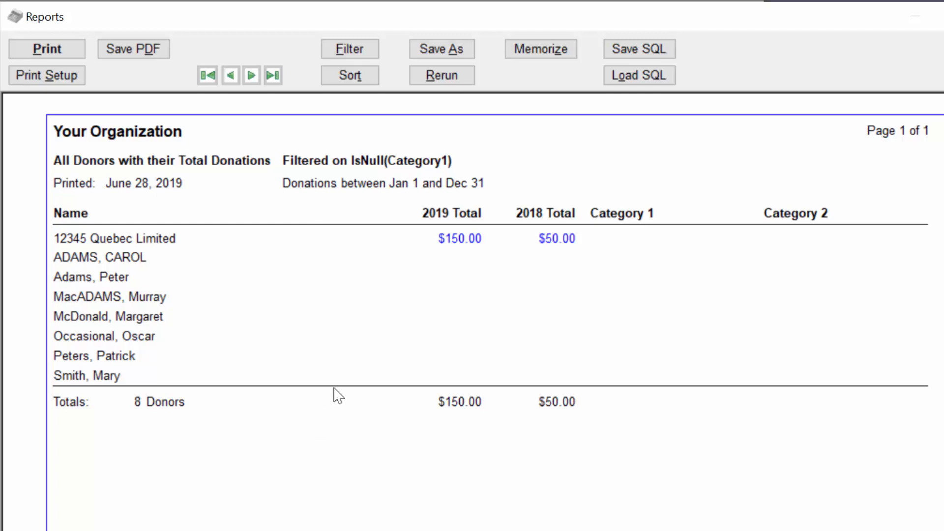
- Delete the category1 Is Empty filter row and apply the cleared filter
click(355, 47)
click(887, 239)
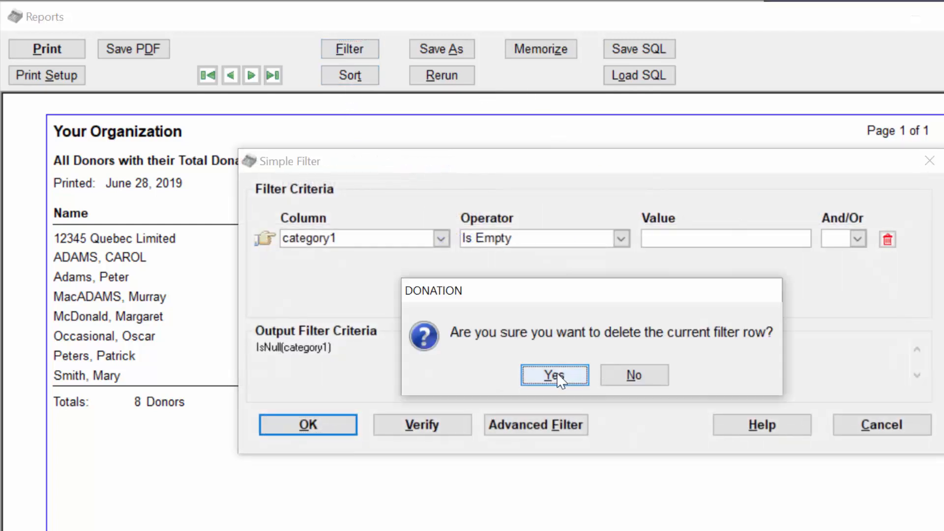
click(554, 375)
click(310, 426)
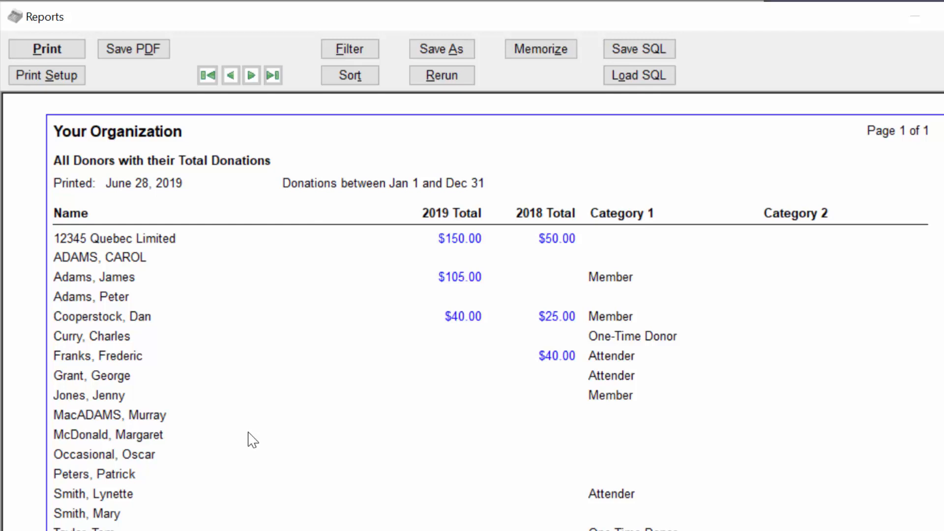
- Rerun the report for 01/01/2019 to 12/31/2019, restricted to the General donation category
click(431, 81)
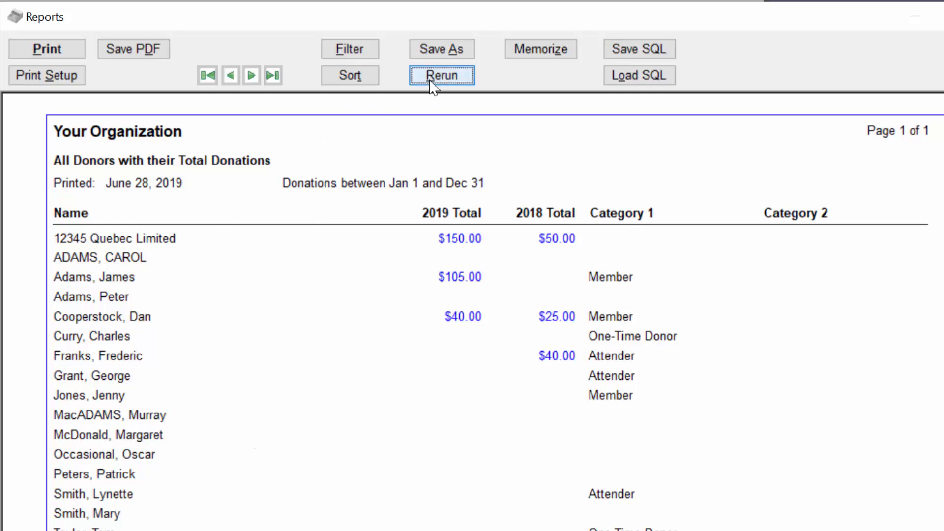
click(523, 326)
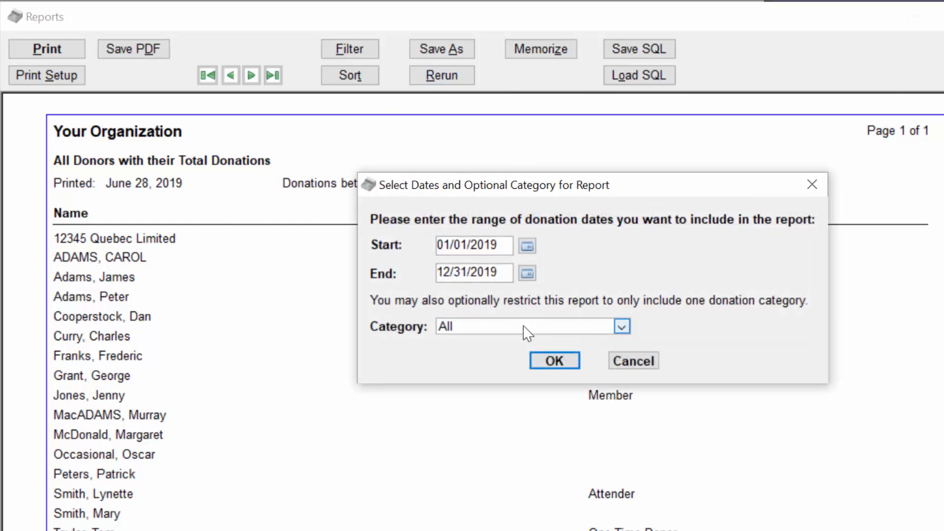
click(477, 384)
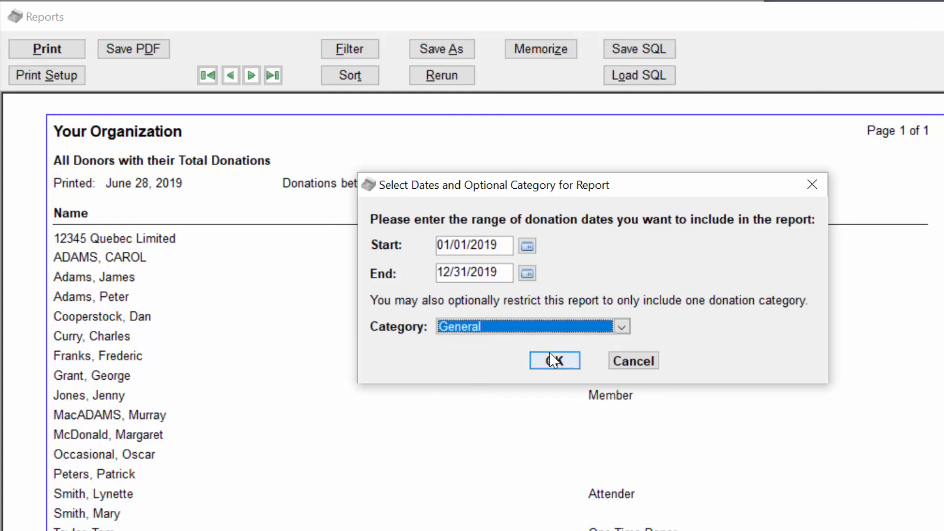
click(557, 364)
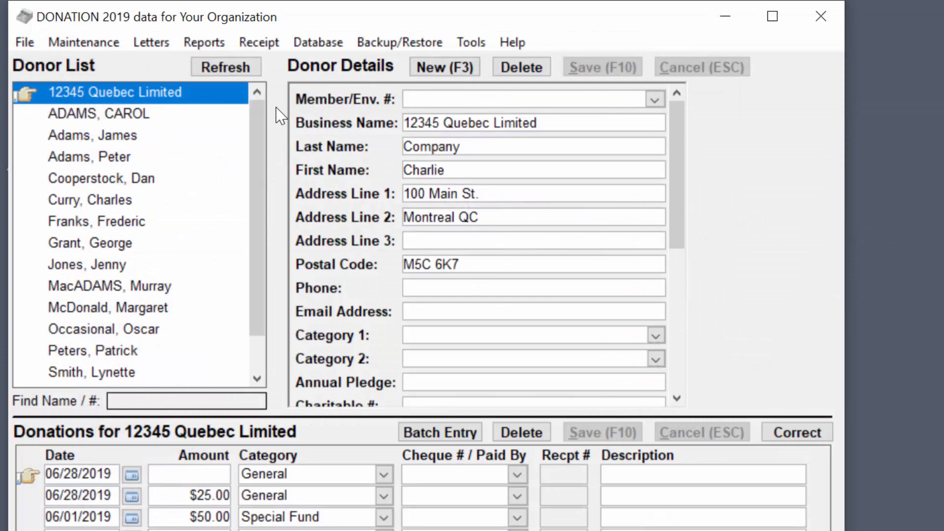
- Run the All Donations report sorted by name then date for 01/01/2019 to 12/31/2019 with all categories
key(alt+r)
key(o)
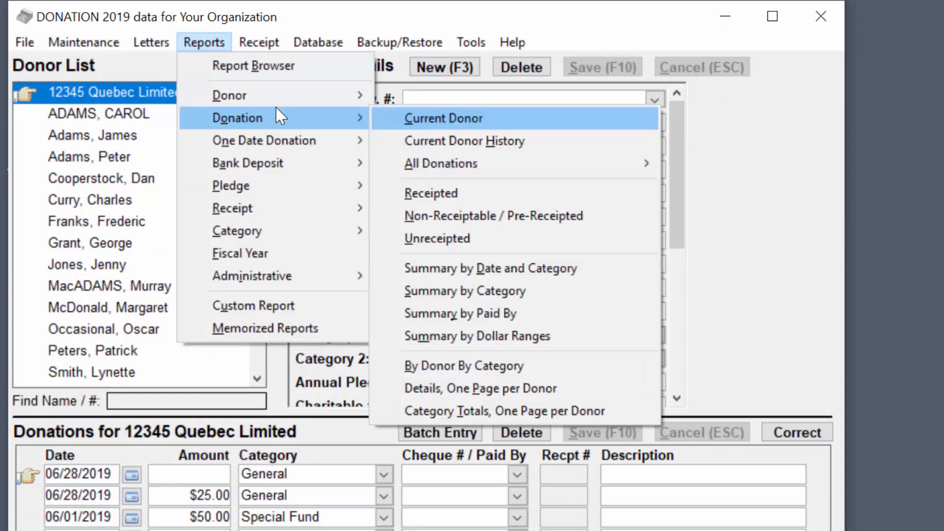
key(a)
key(Return)
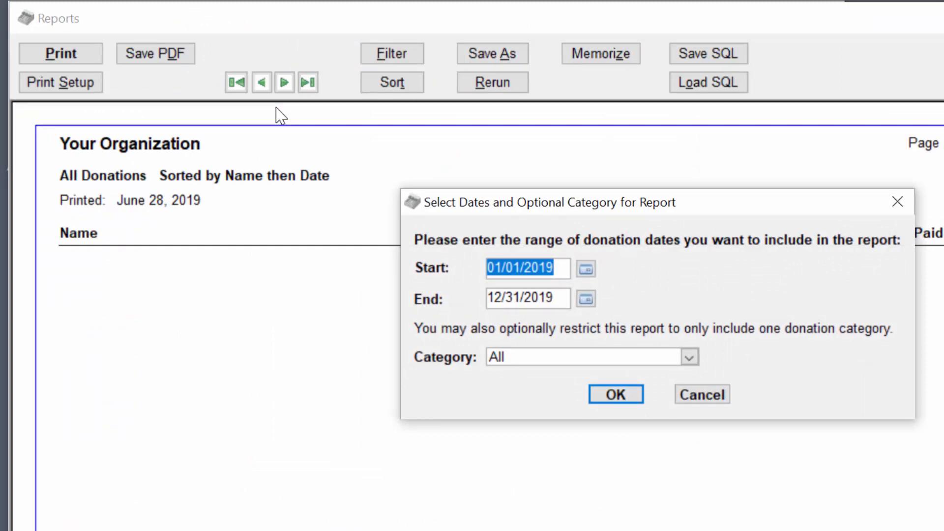
key(Return)
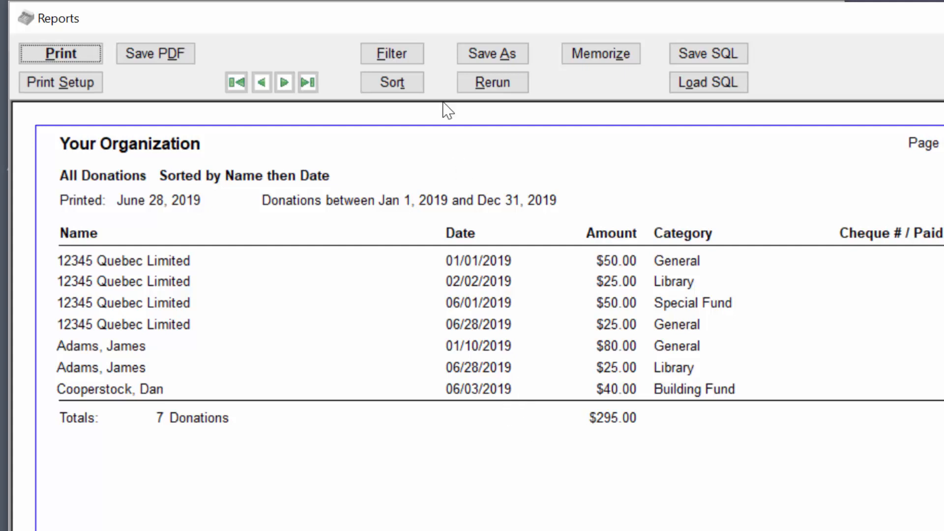
- Filter the All Donations report to date_received Equals 6/28/2019 and apply the filter
click(398, 56)
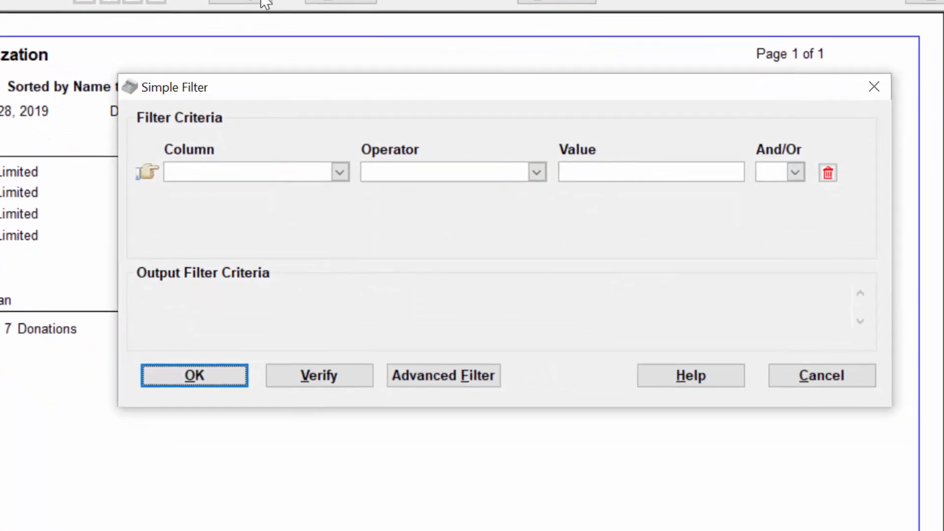
click(326, 172)
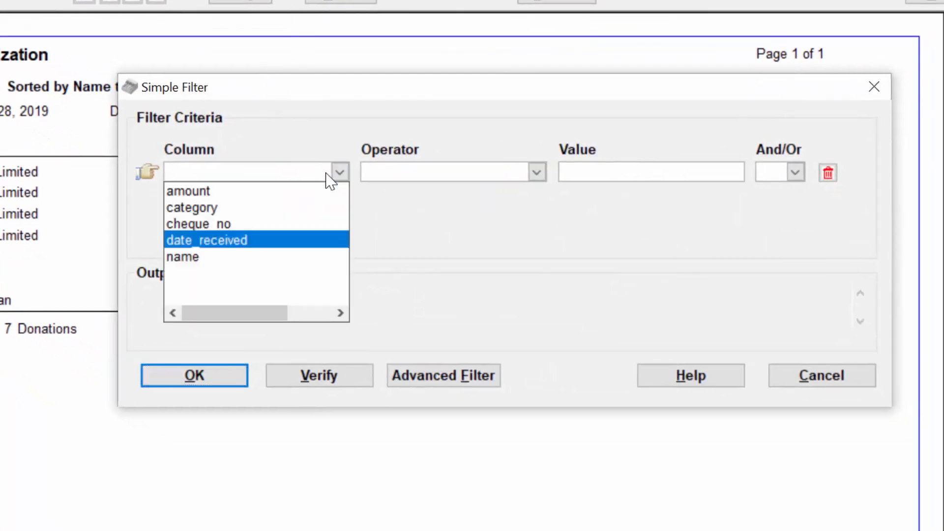
click(241, 241)
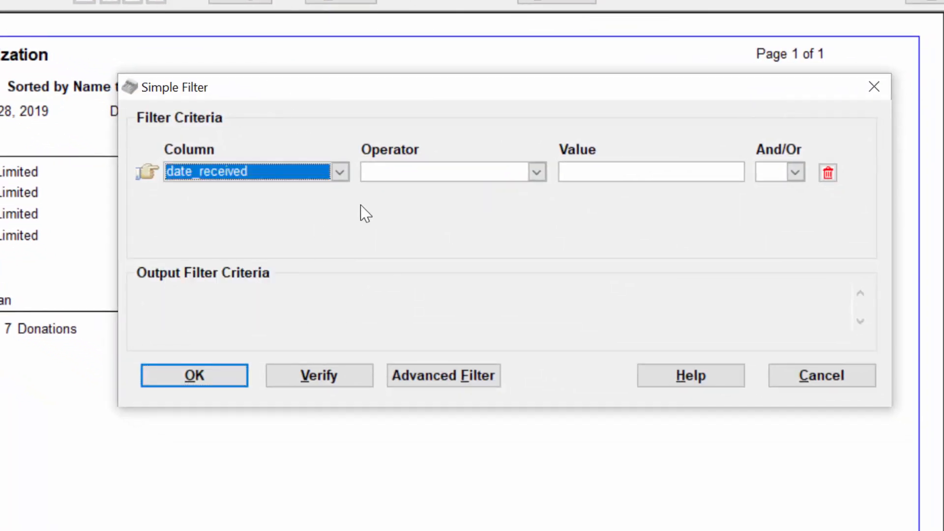
click(438, 173)
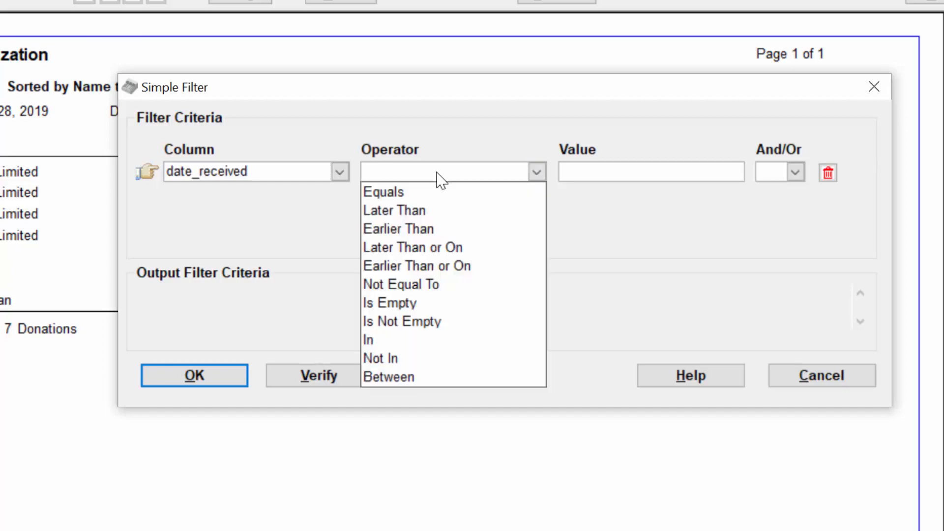
click(415, 193)
click(589, 173)
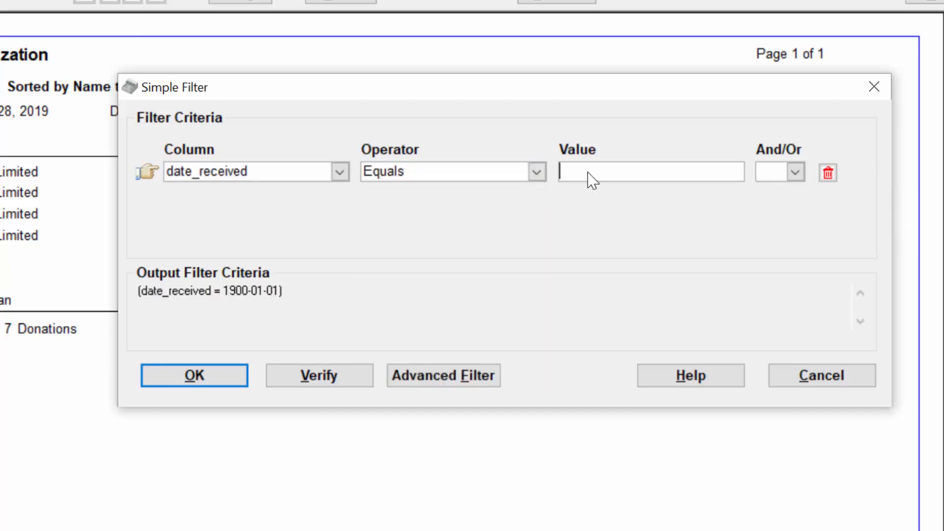
text(6/28/2019)
key(Tab)
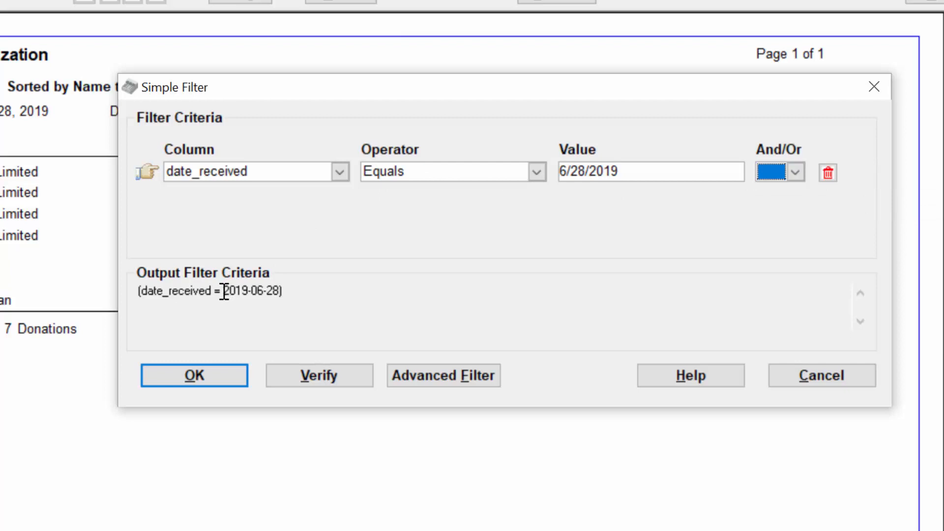
drag(223, 290, 278, 290)
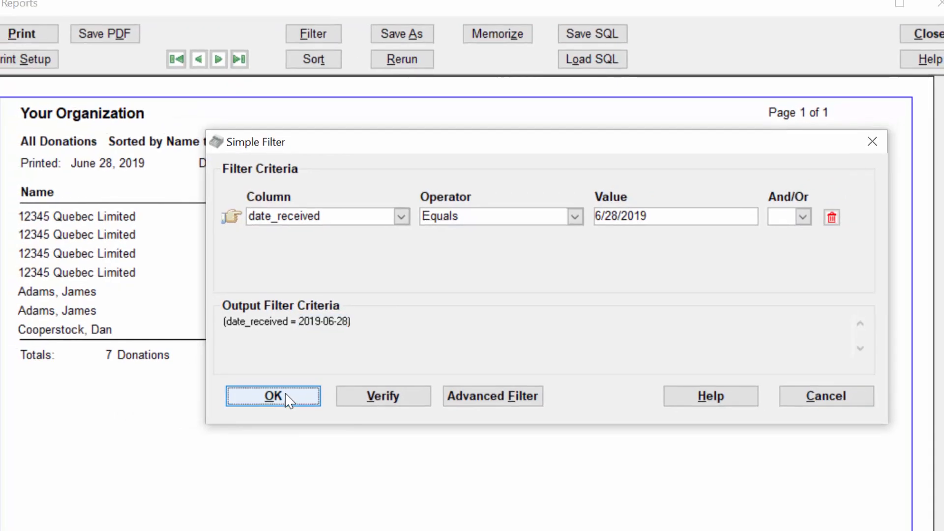
click(209, 378)
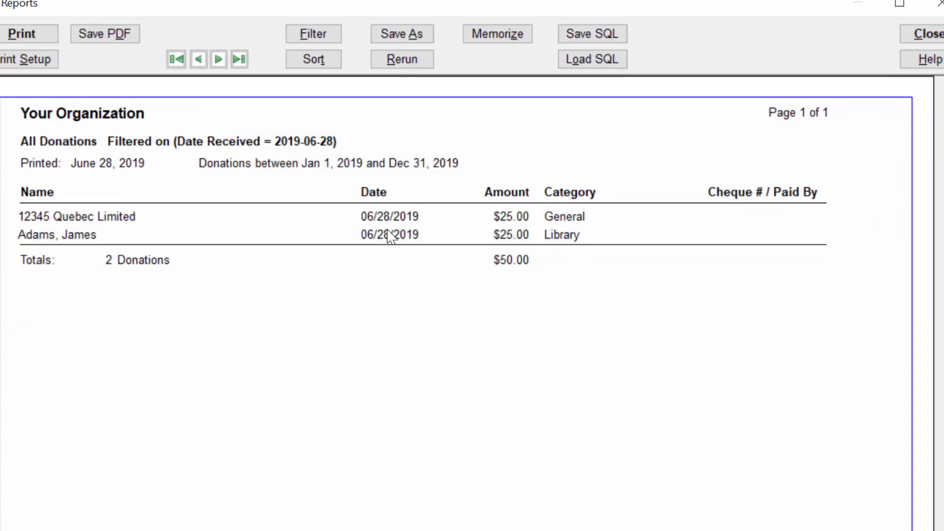
- Change the date_received filter to Between with the value "2019-06-01 and 2019-0630" and try to apply it
click(318, 37)
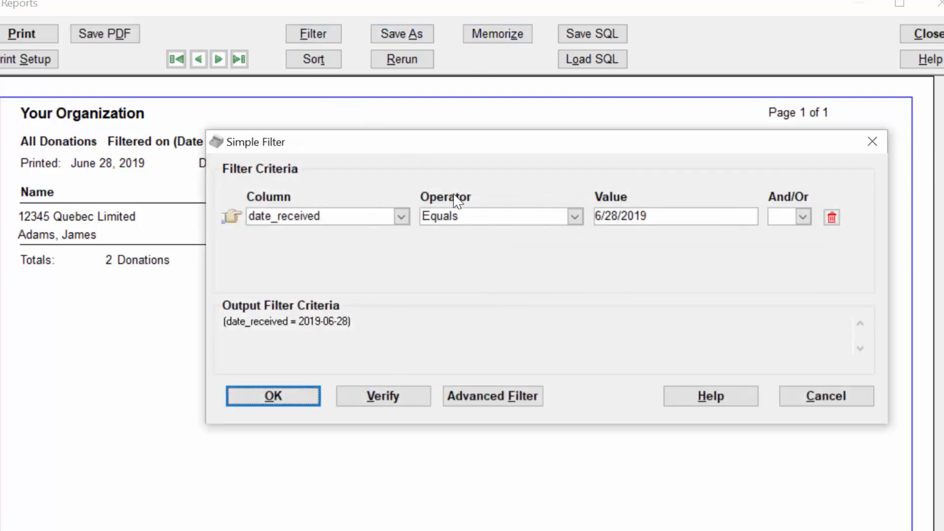
click(482, 217)
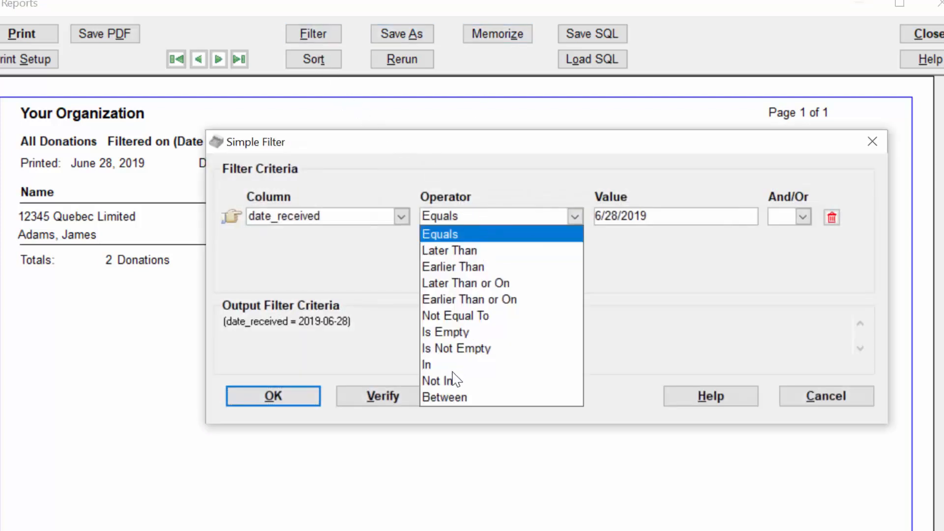
click(455, 397)
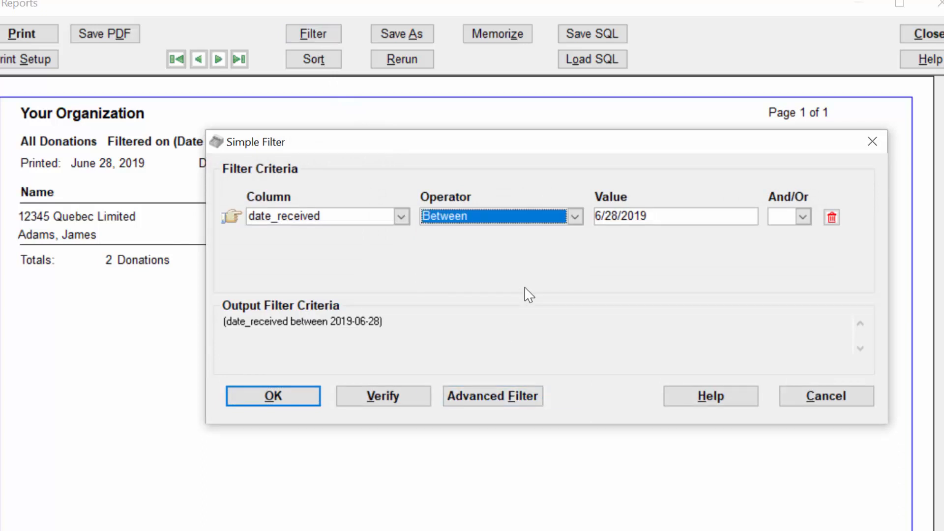
key(Tab)
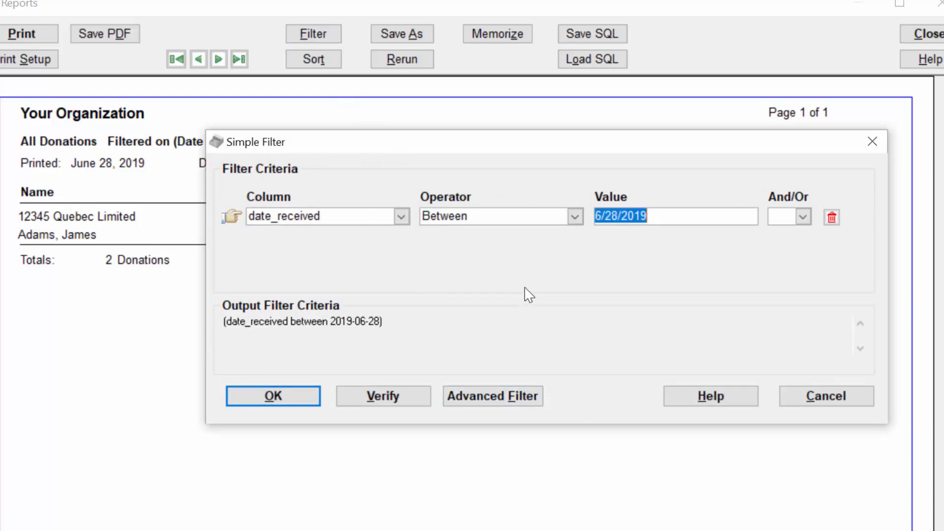
text(2019)
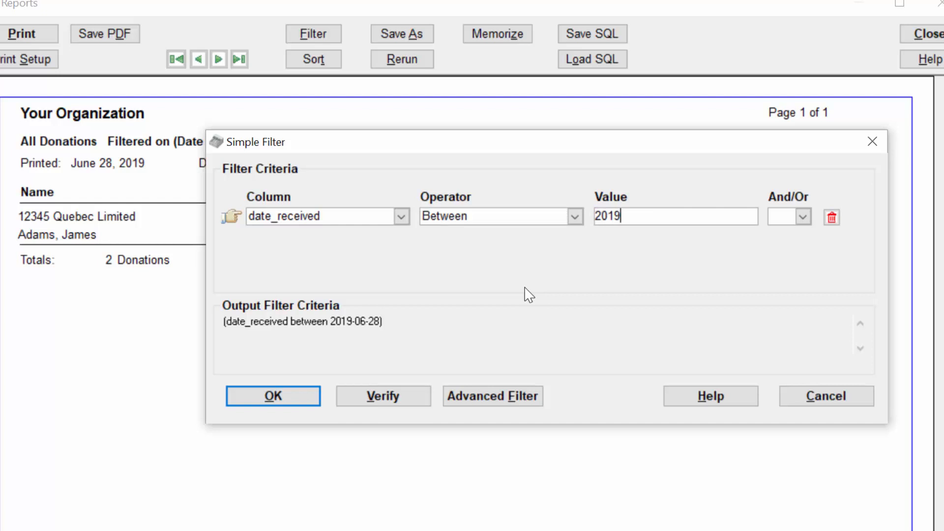
text(-06-01 and )
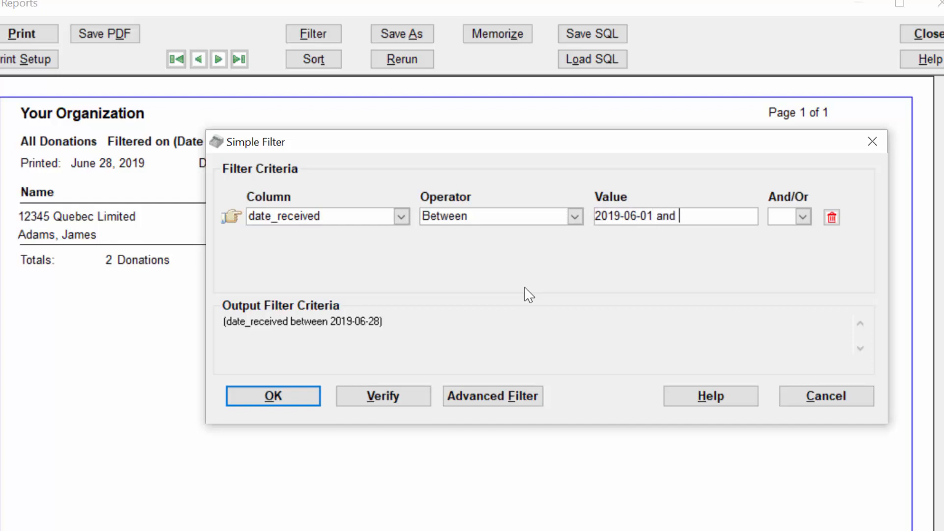
text(2019-0630)
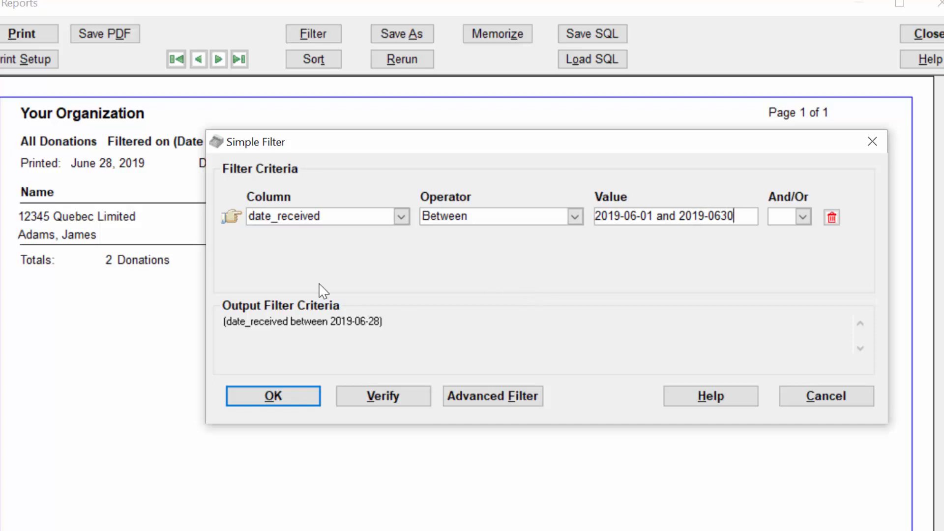
click(297, 397)
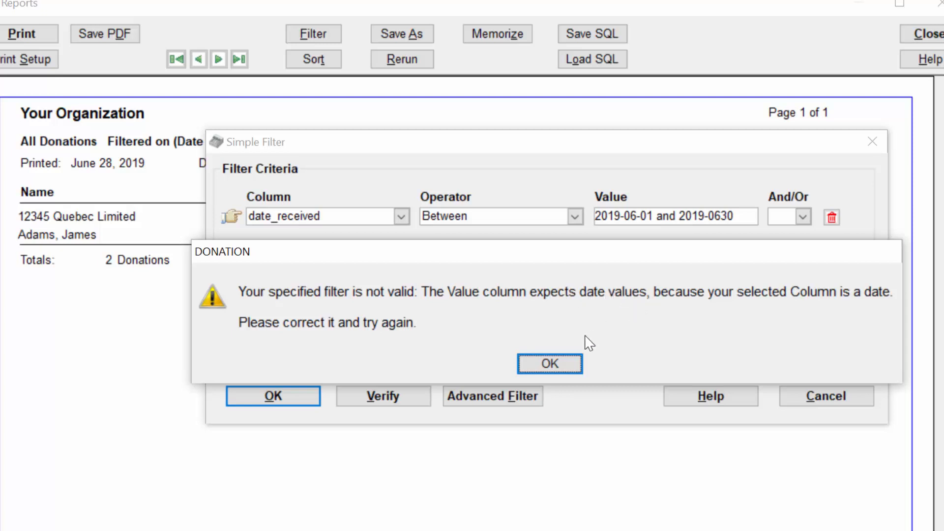
click(554, 368)
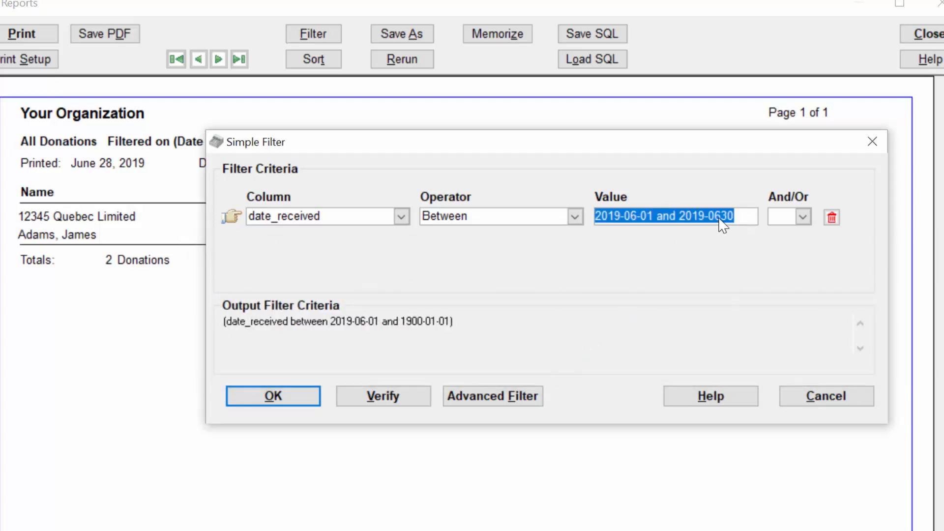
- Correct the end date in the Between filter to 2019-06-30 and apply the filter
click(721, 219)
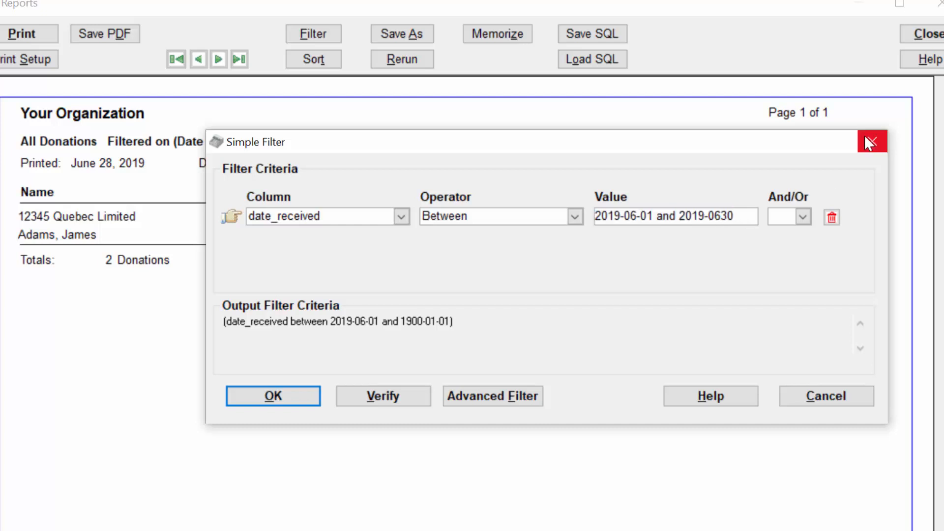
text(-)
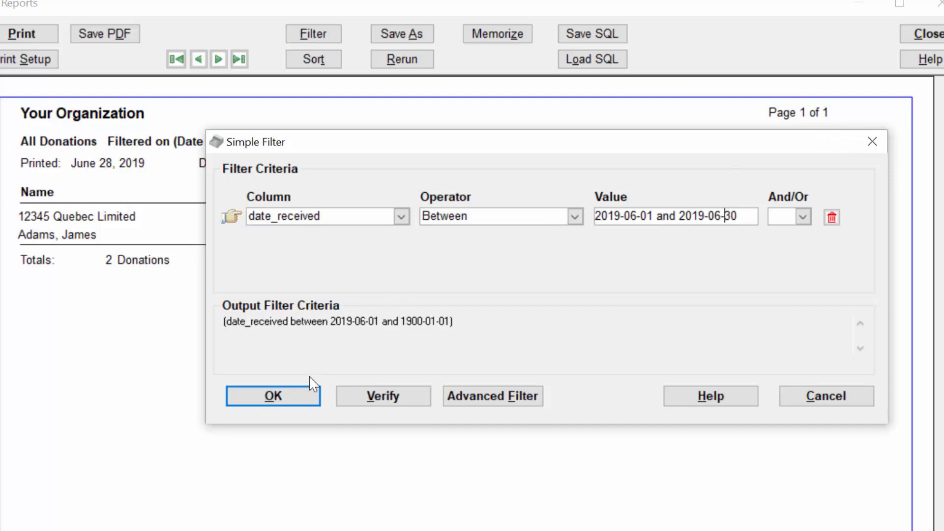
click(287, 400)
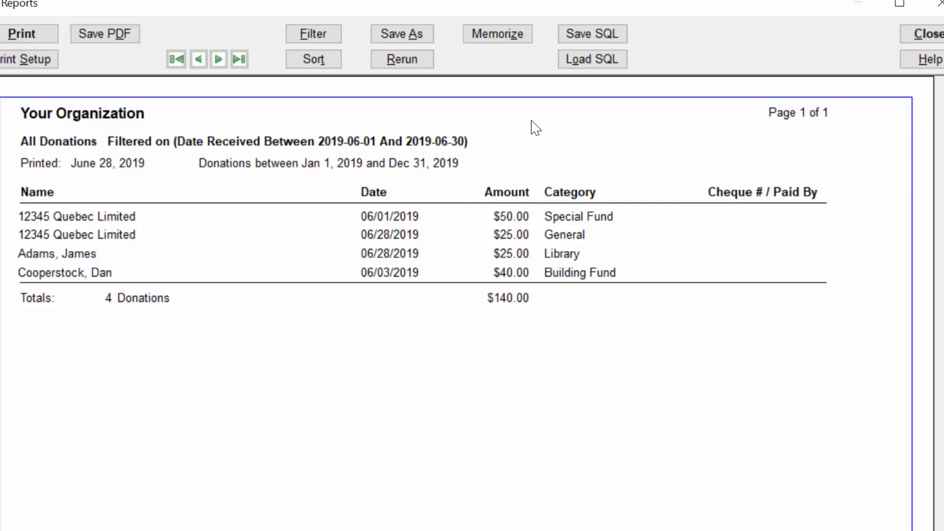
- Close the donations report and run the donor report Mailing Labels with Member/Envelope #, accepting the label size note
key(Escape)
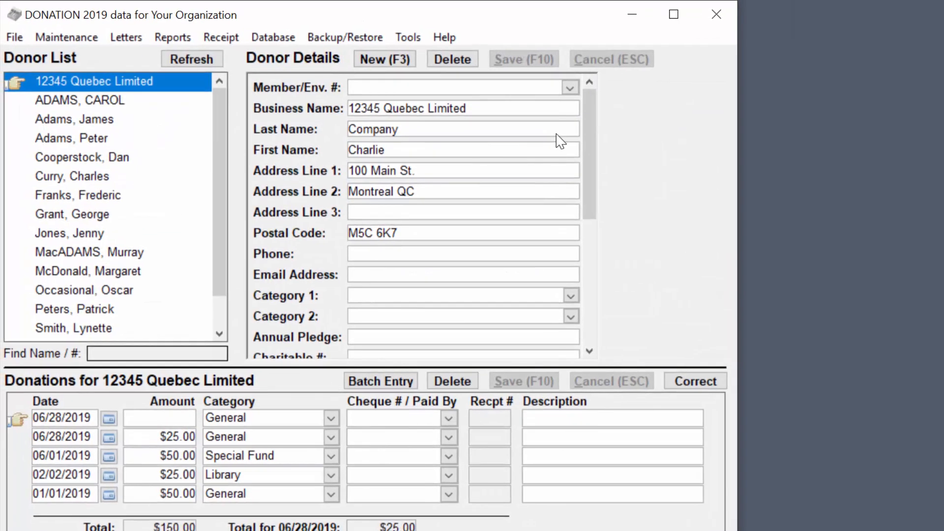
key(alt+r)
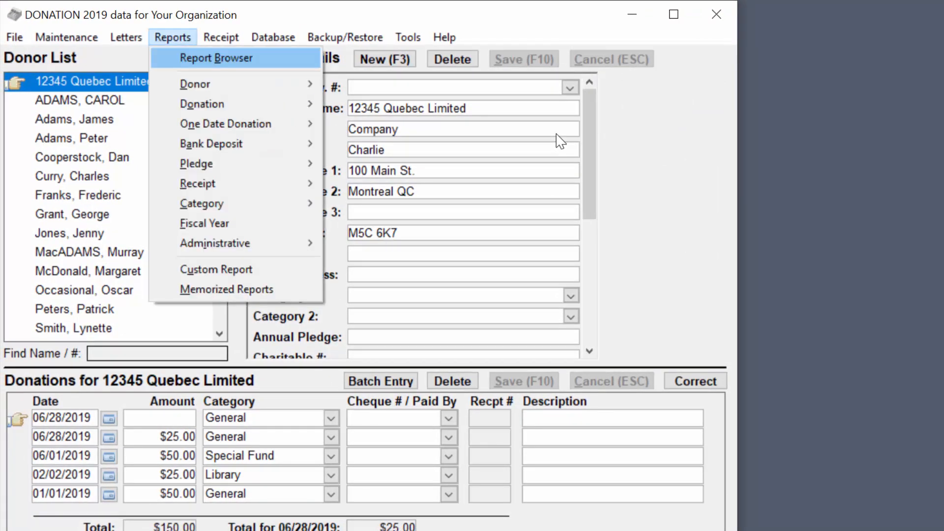
key(Down)
key(Right)
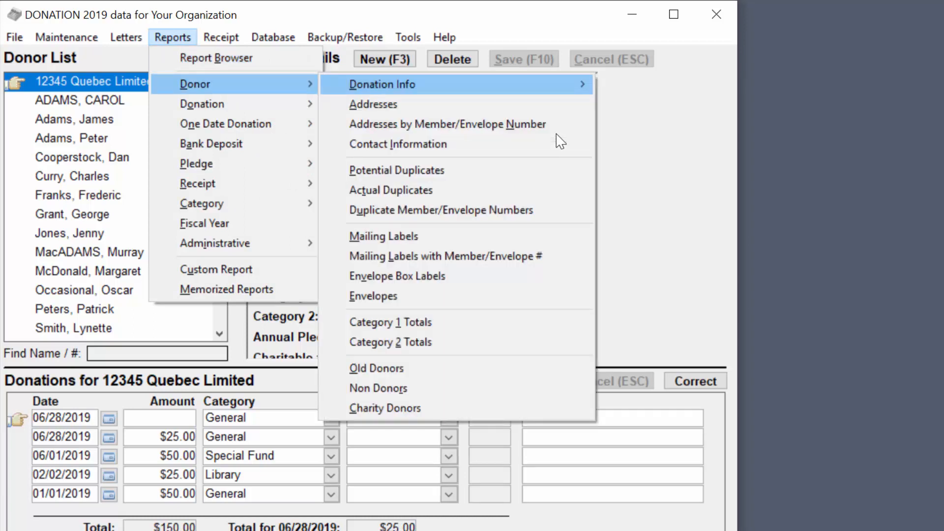
click(430, 257)
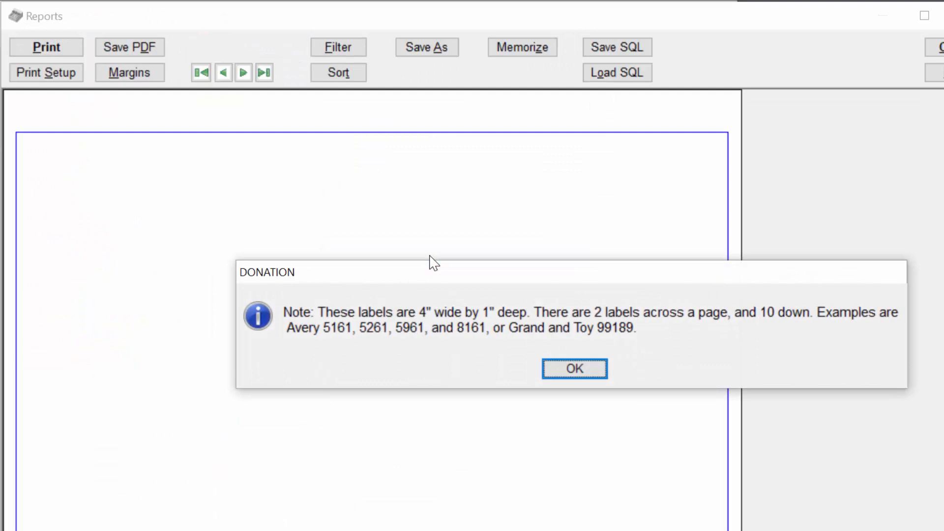
key(Return)
key(Return)
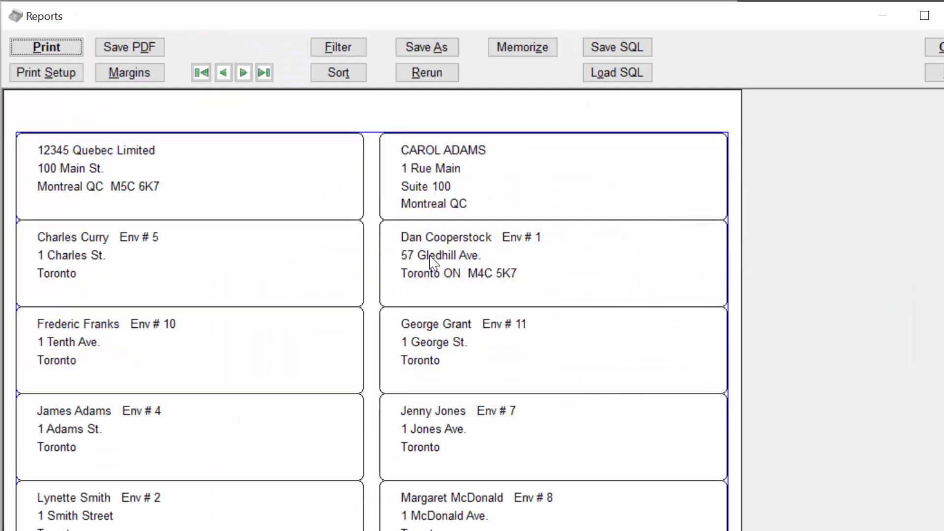
- Filter the mailing labels to donors whose category1 Equals Member and apply the filter
click(339, 55)
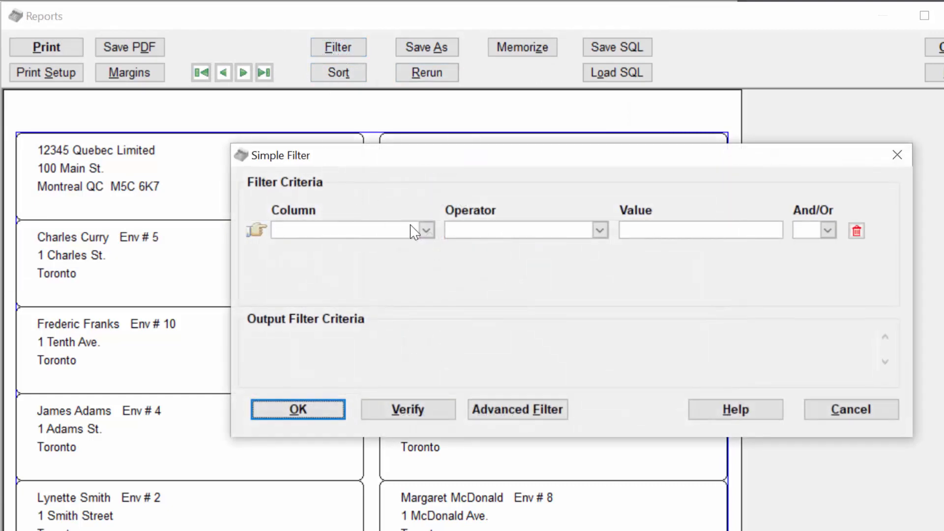
click(426, 230)
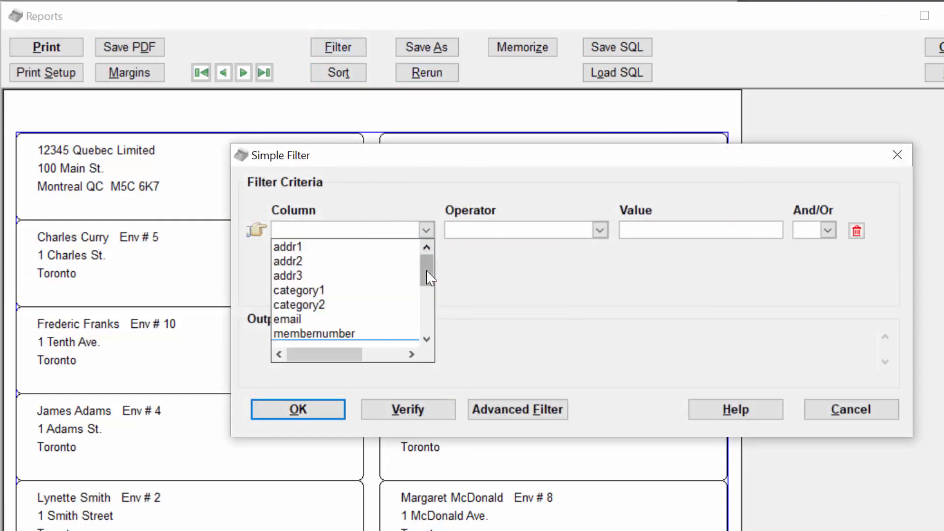
mouse_move(426, 269)
mouse_down()
mouse_move(431, 324)
mouse_move(426, 266)
mouse_up()
drag(426, 257, 418, 296)
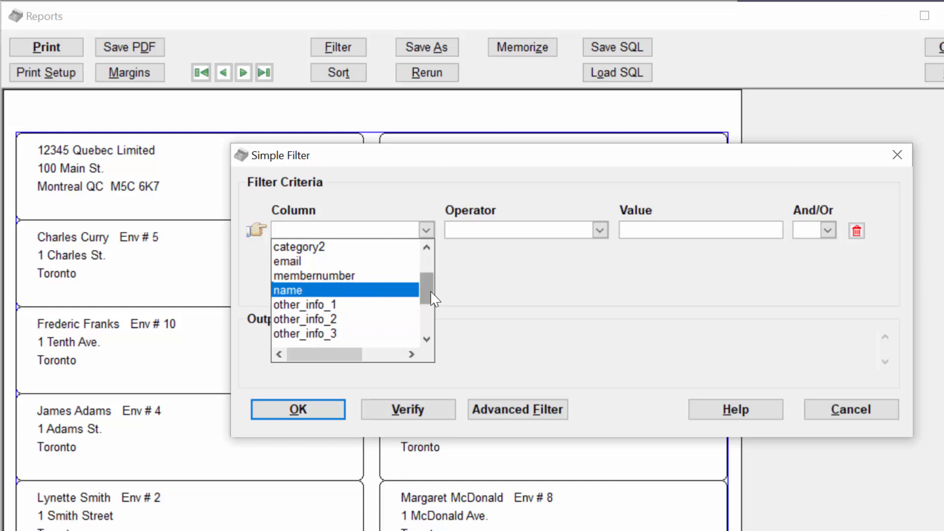
drag(428, 289, 425, 317)
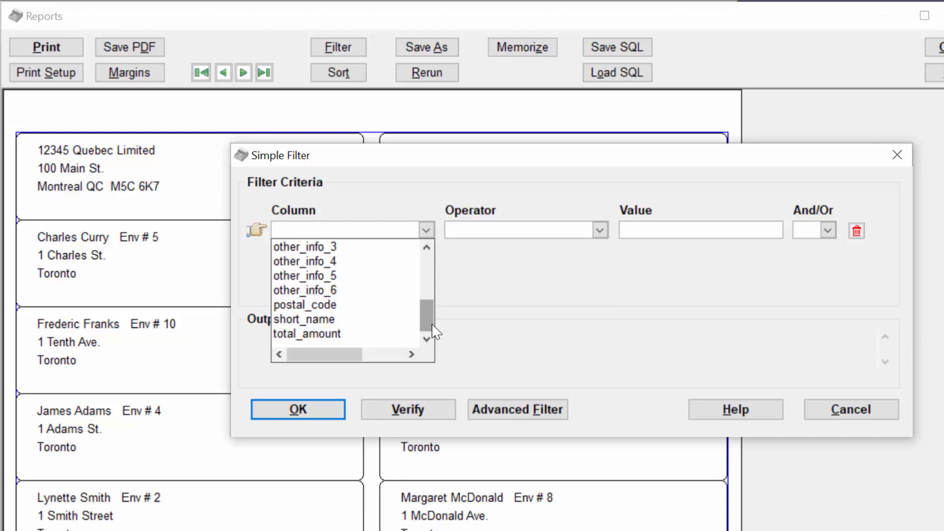
drag(428, 320, 429, 267)
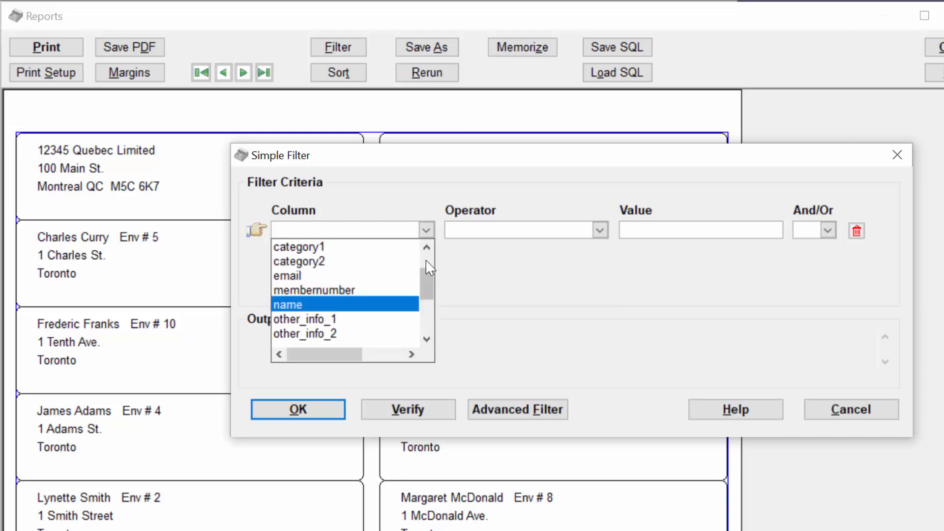
click(313, 248)
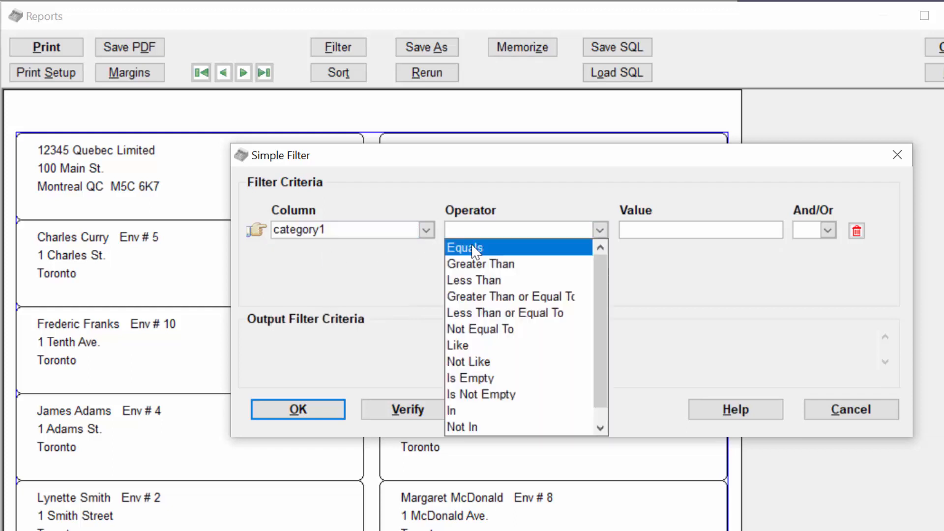
click(471, 246)
click(644, 230)
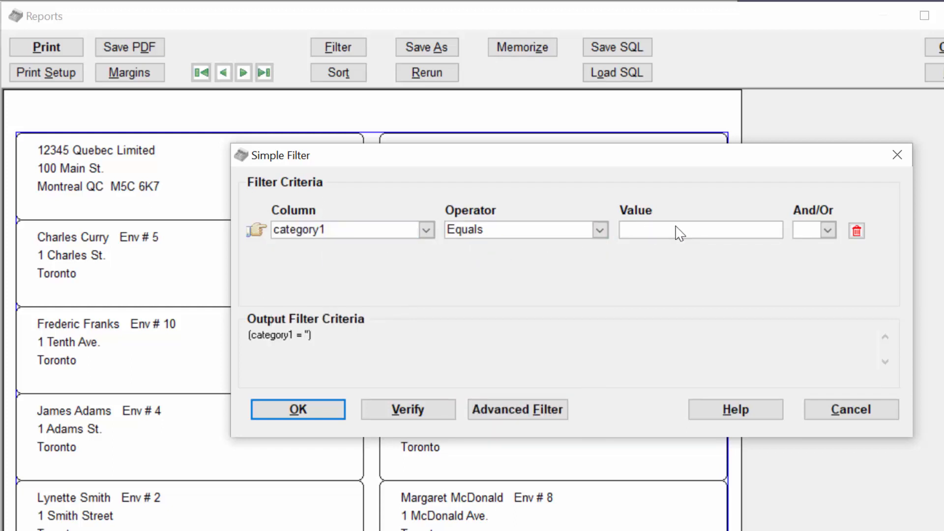
text(Member)
click(302, 412)
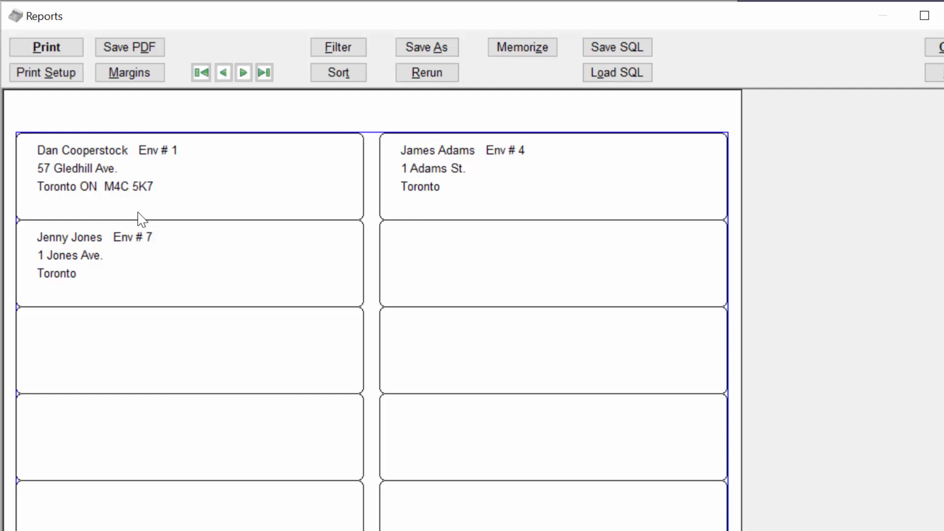
- Change the mailing labels filter to membernumber Is Empty and apply it
click(336, 50)
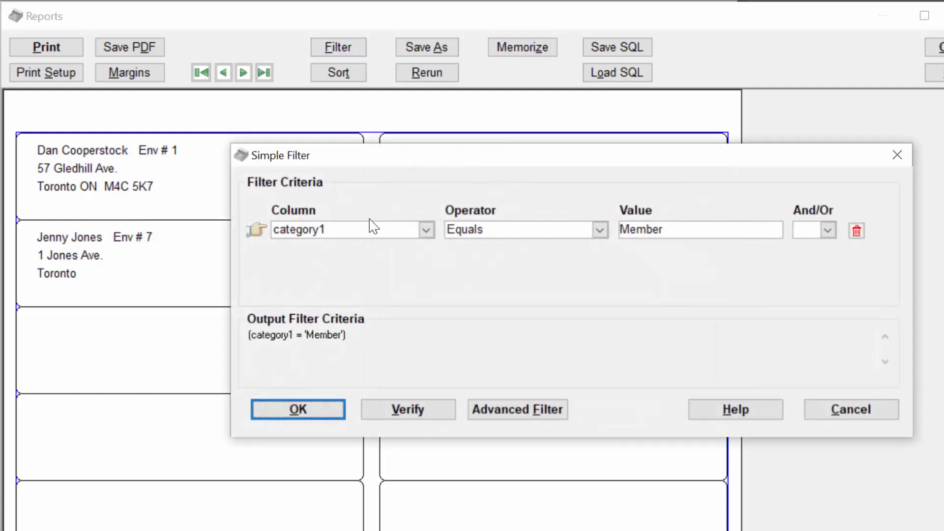
click(426, 230)
mouse_move(426, 280)
mouse_down()
mouse_move(425, 322)
mouse_move(422, 276)
mouse_move(421, 284)
mouse_up()
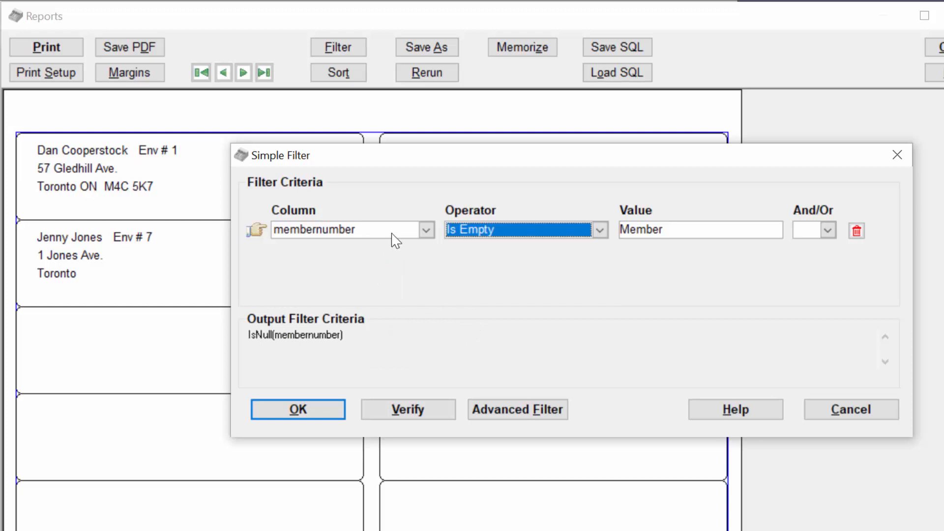
key(Return)
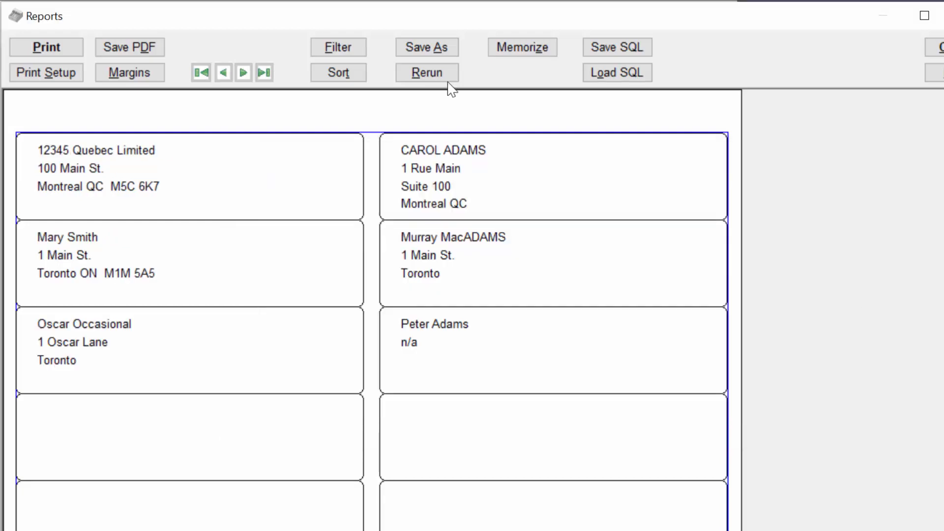
- Switch the membernumber filter's operator to Is Not Empty and apply it to the mailing labels
click(343, 50)
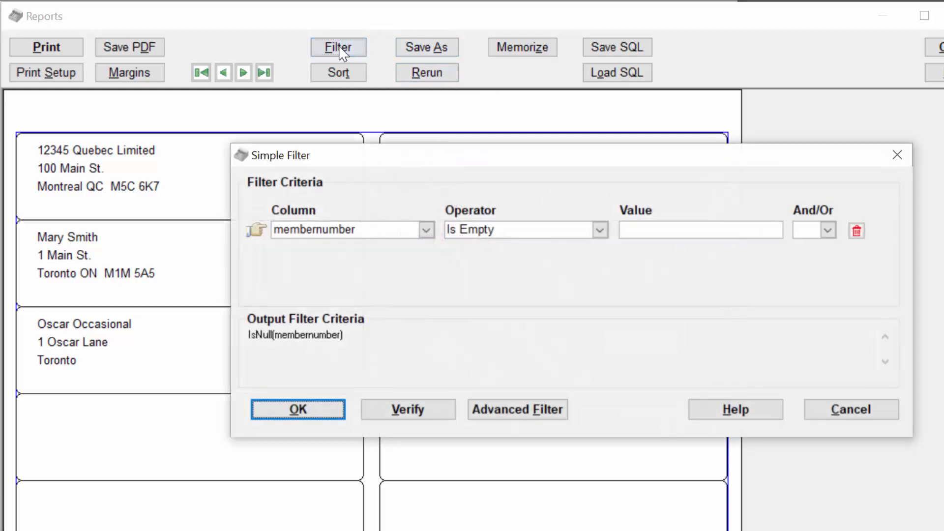
click(494, 237)
click(471, 364)
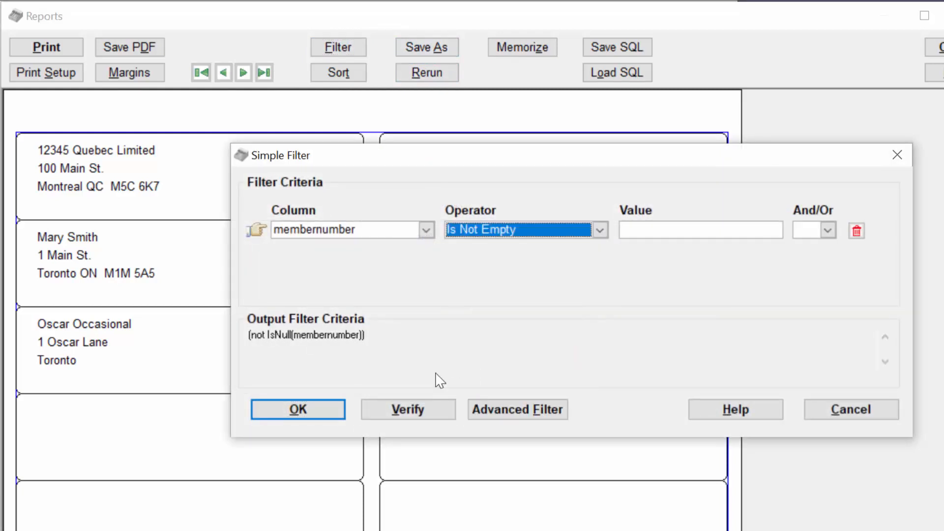
click(305, 416)
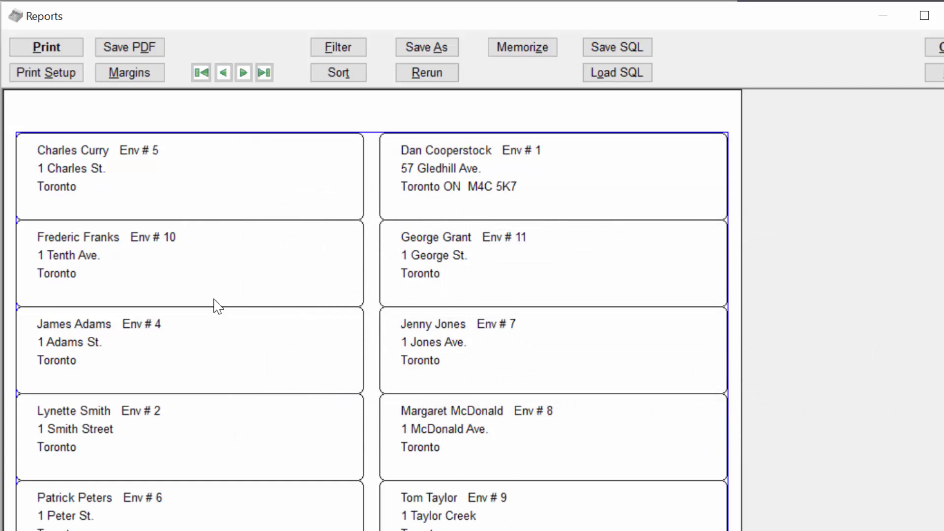
- Change the membernumber filter to Greater Than with the value 0 and apply it
click(338, 51)
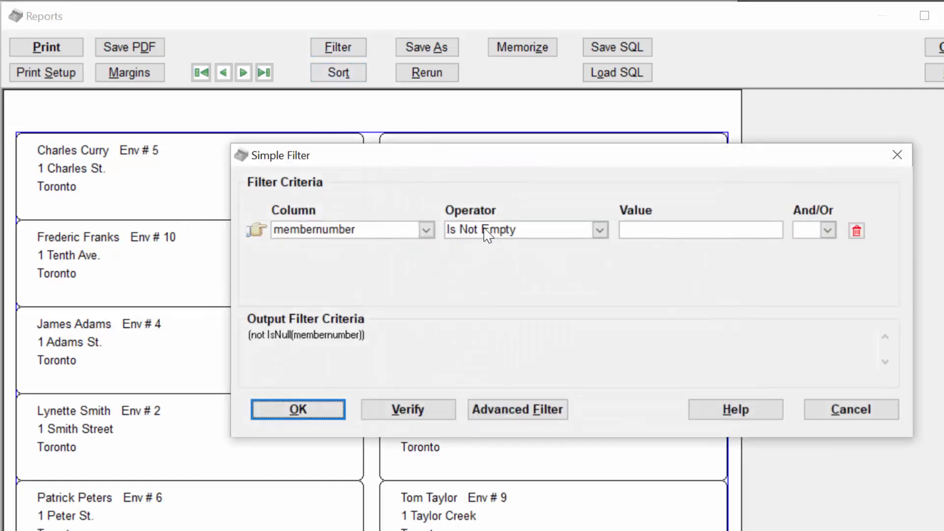
click(494, 230)
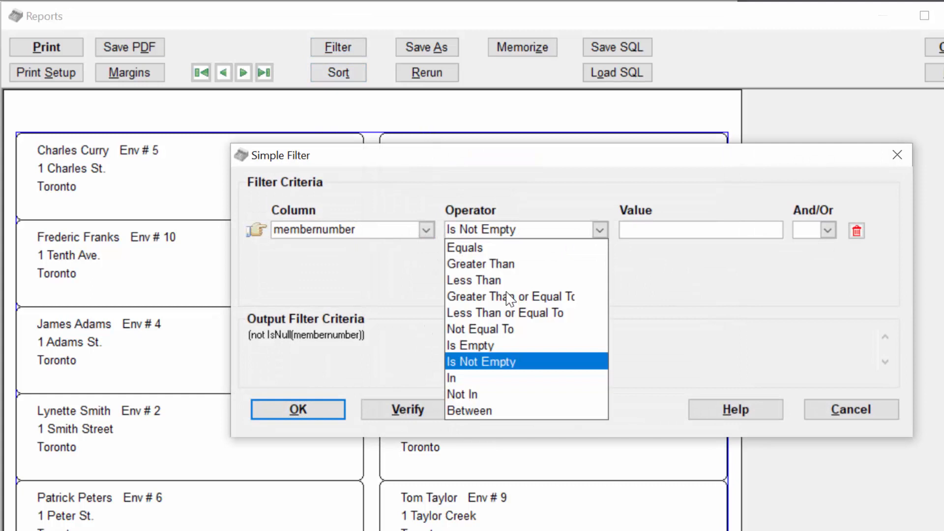
click(494, 265)
click(638, 236)
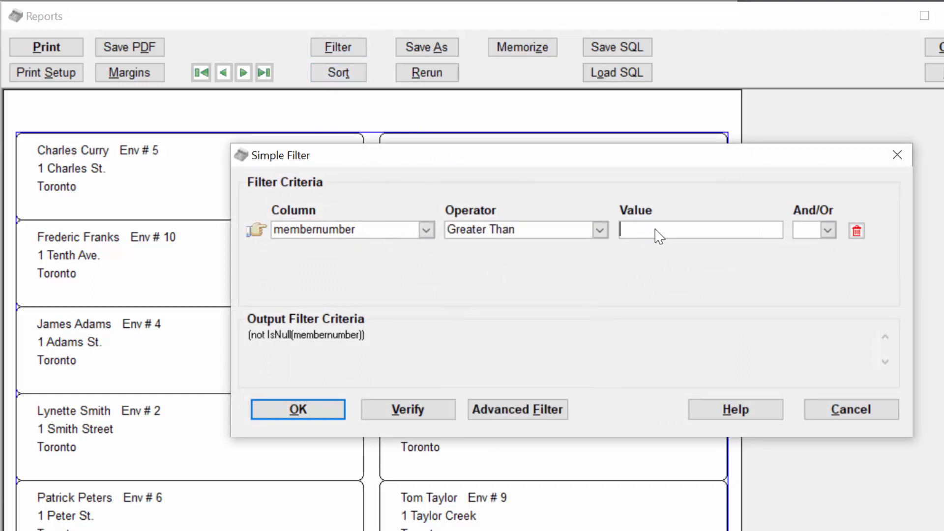
text(0)
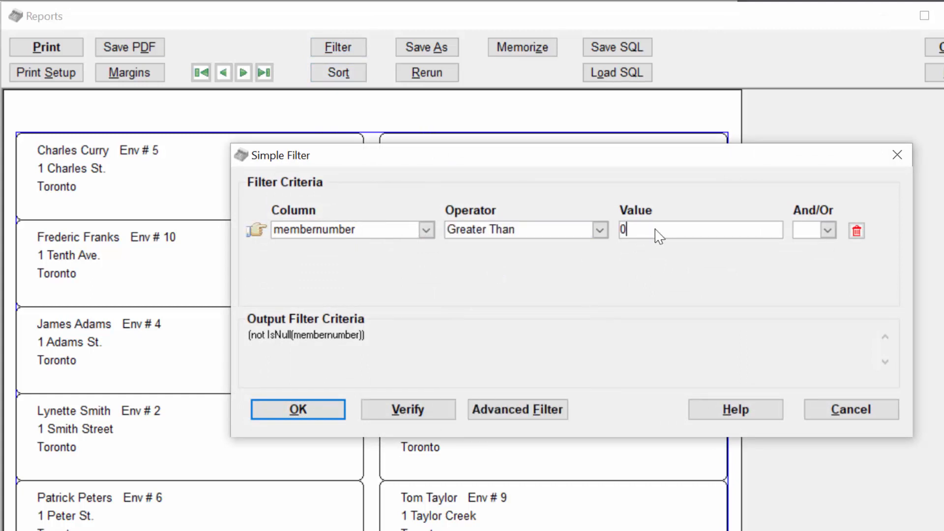
click(322, 418)
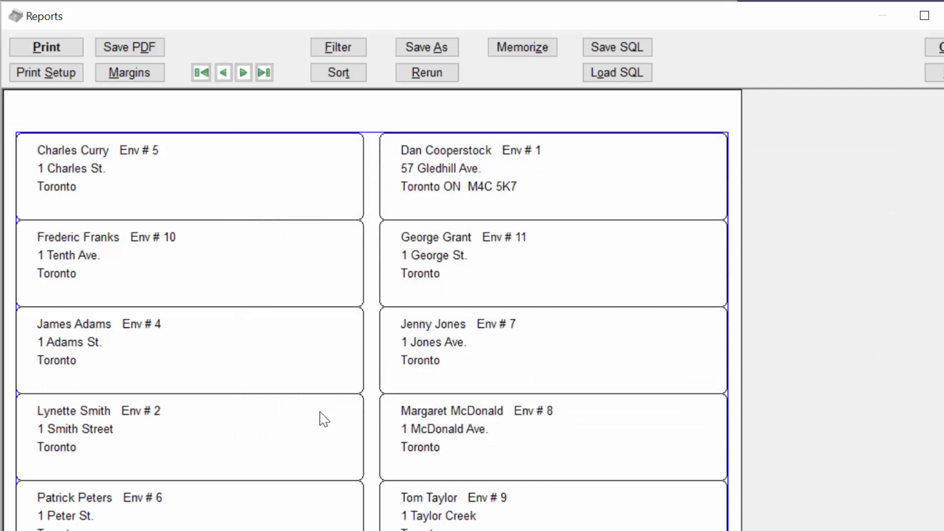
- Reopen the labels filter and replace its criterion with addr2 Like %QC%
click(336, 48)
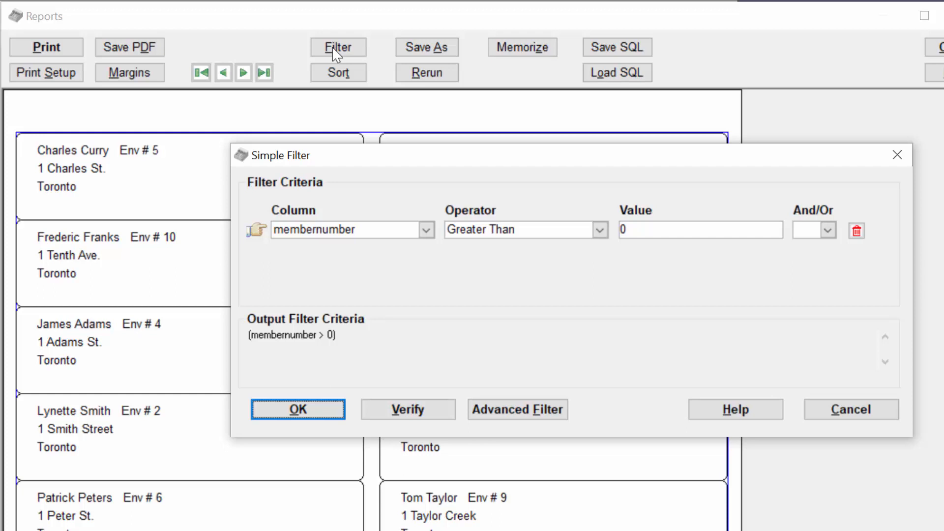
click(349, 229)
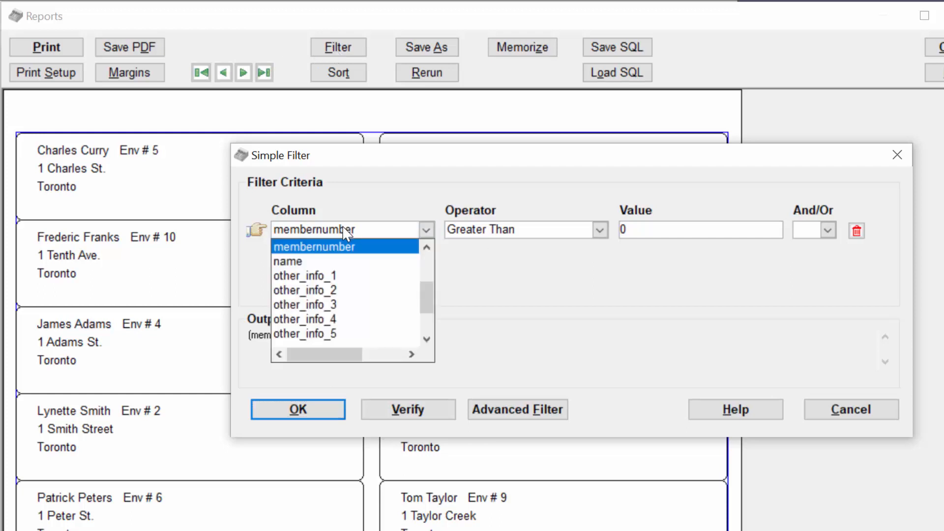
scroll(334, 253, up, 2)
click(293, 261)
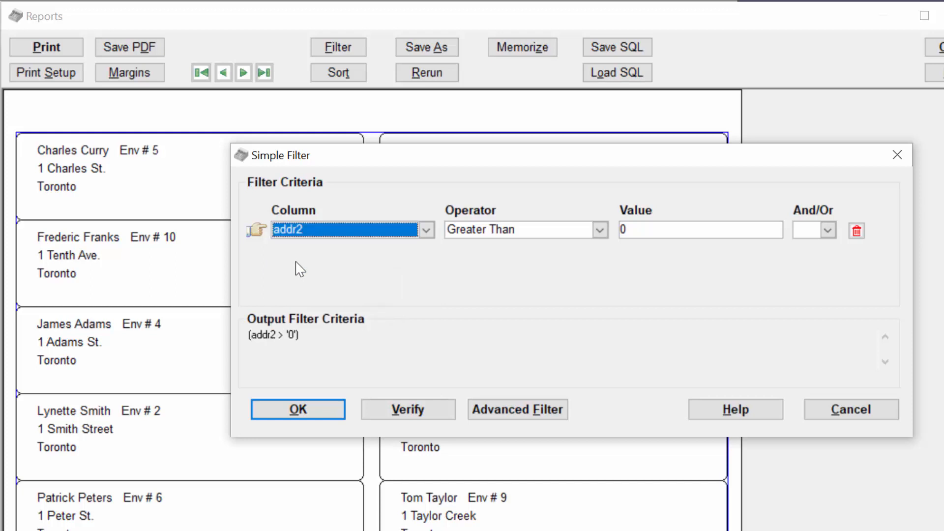
key(Tab)
key(l)
key(l)
key(l)
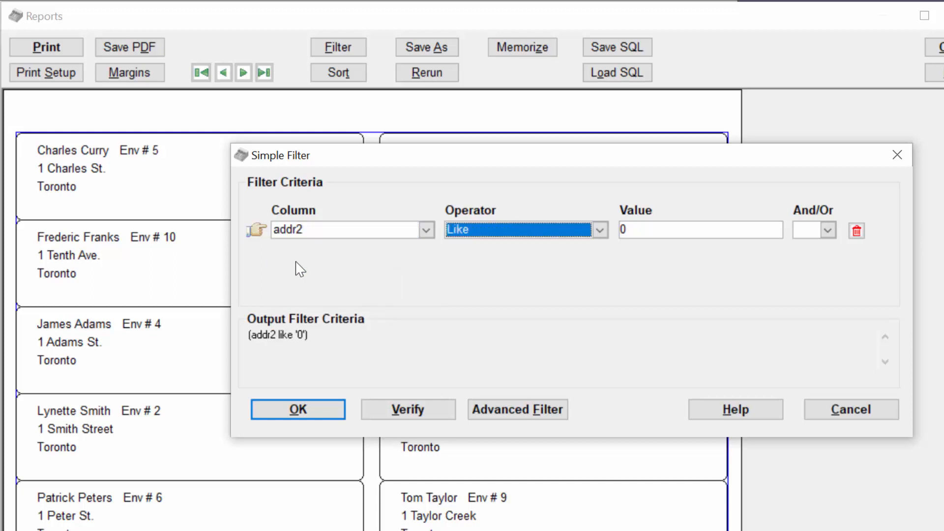
key(Tab)
text(%QC$%)
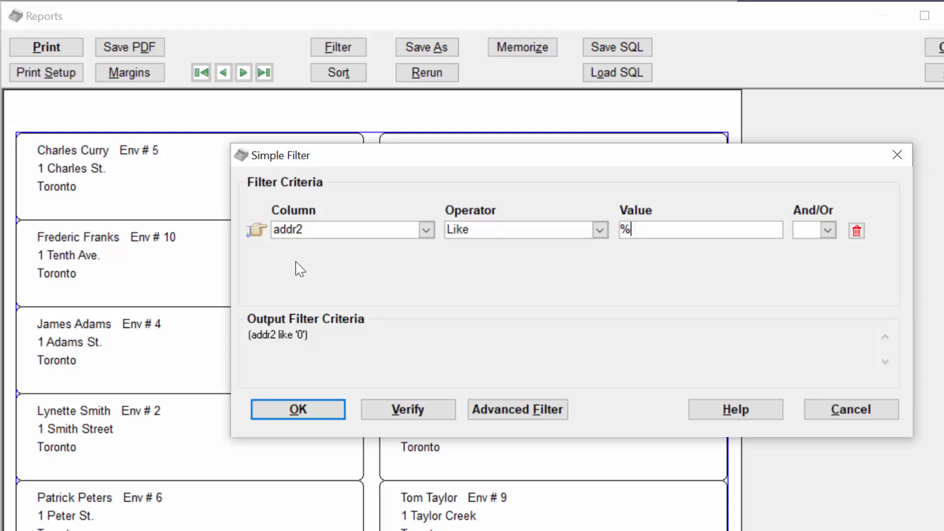
key(BackSpace)
key(BackSpace)
text(%)
key(Tab)
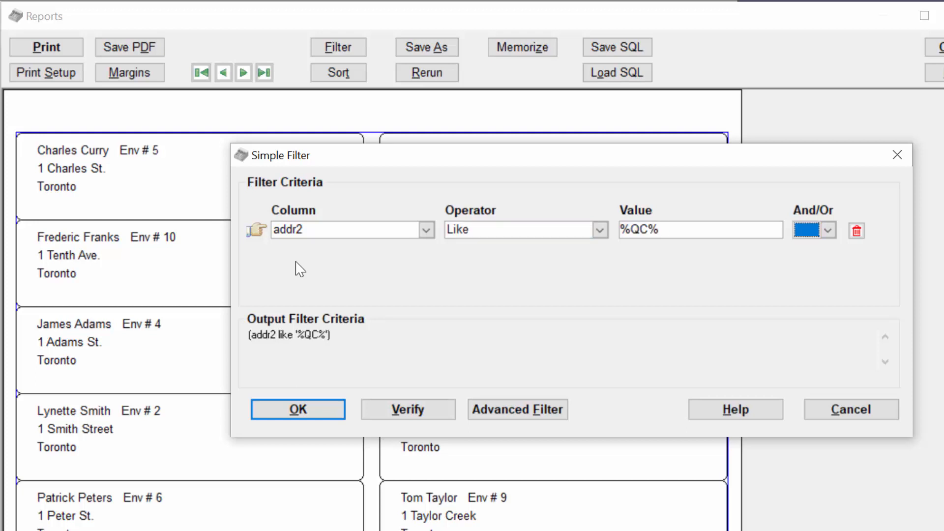
- Join a second criterion with Or, setting it to addr3 Like %QC%
key(o)
key(Tab)
key(a)
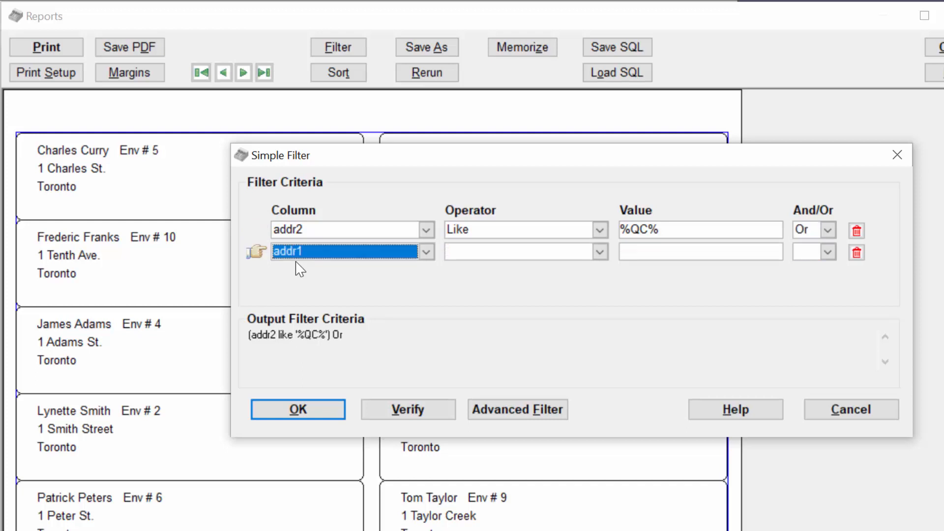
key(a)
key(a)
key(Tab)
key(l)
key(l)
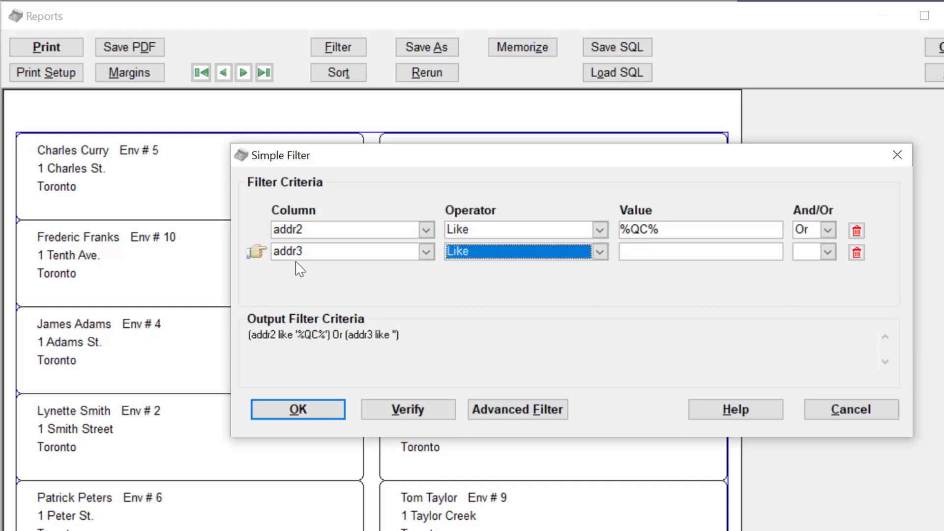
key(Tab)
text(%QC%)
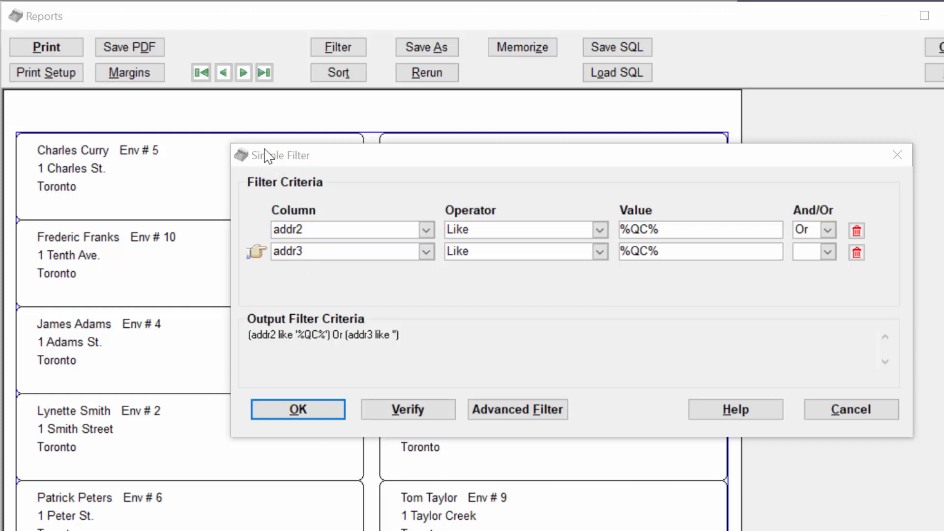
click(697, 238)
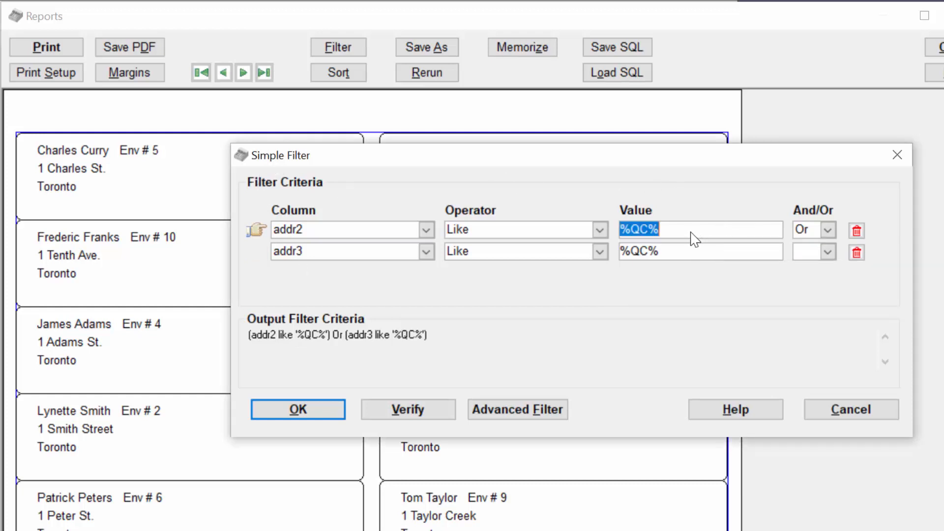
click(691, 238)
key(BackSpace)
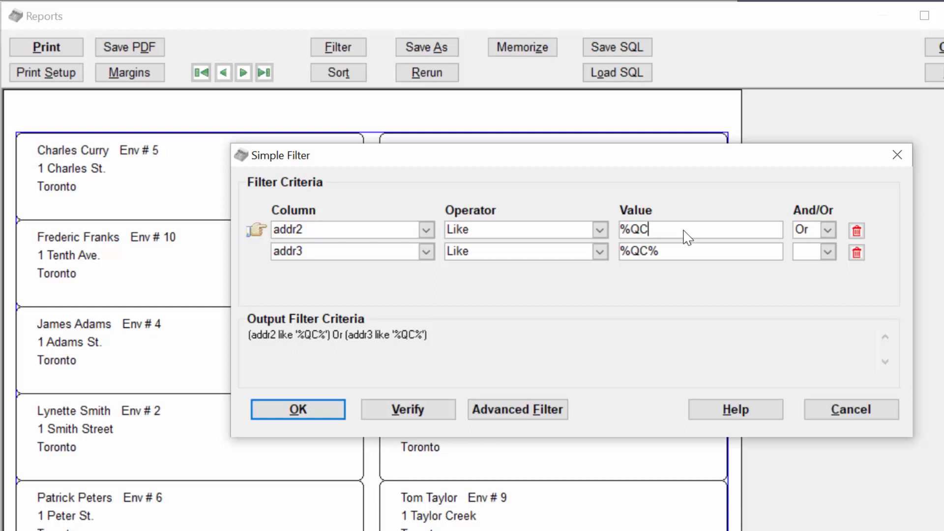
text(%)
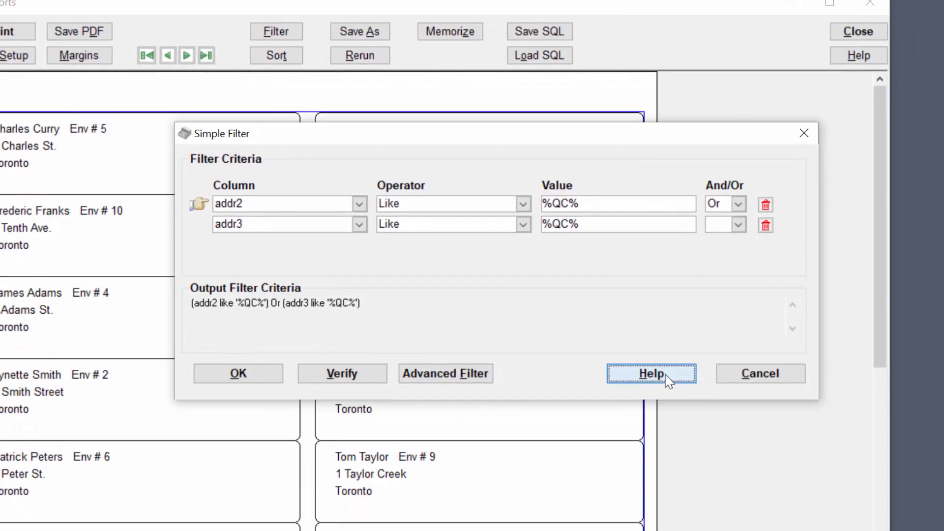
- View the help topic on filtering reports, close it, and apply the two-row address filter
click(751, 415)
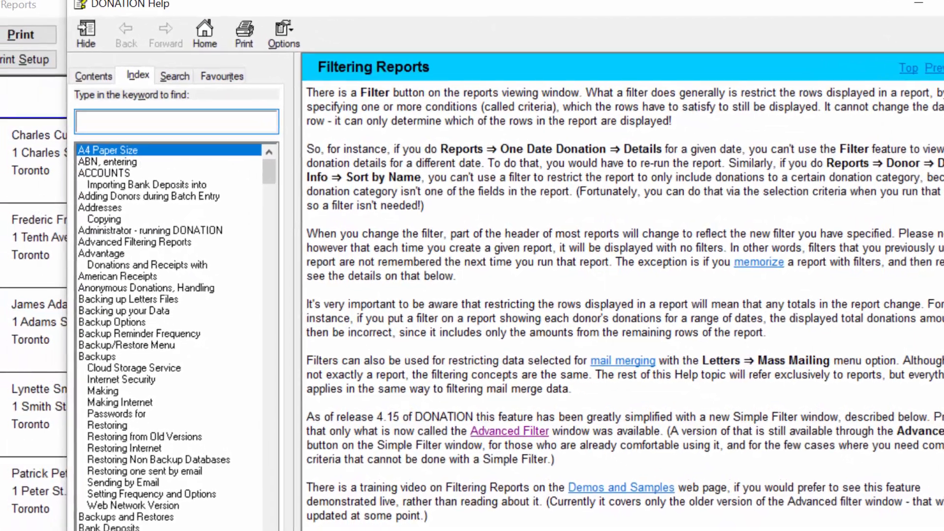
click(907, 4)
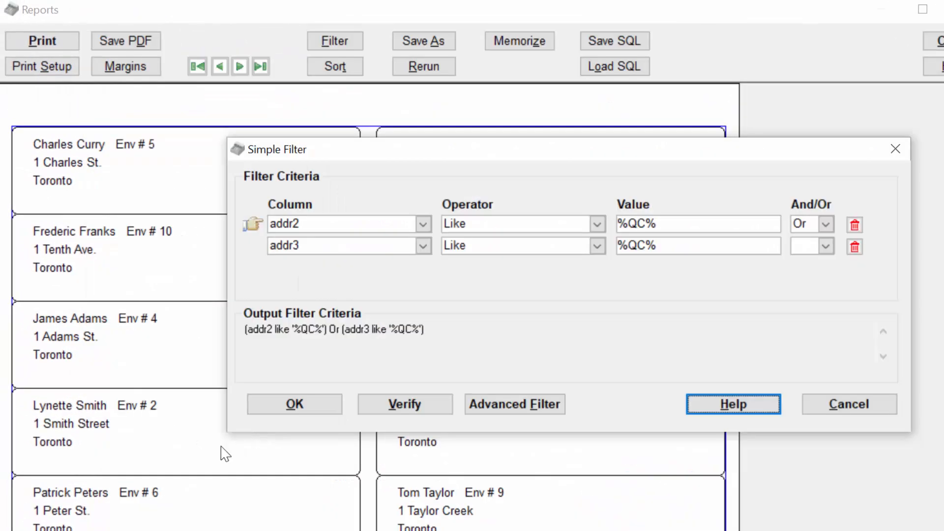
click(294, 411)
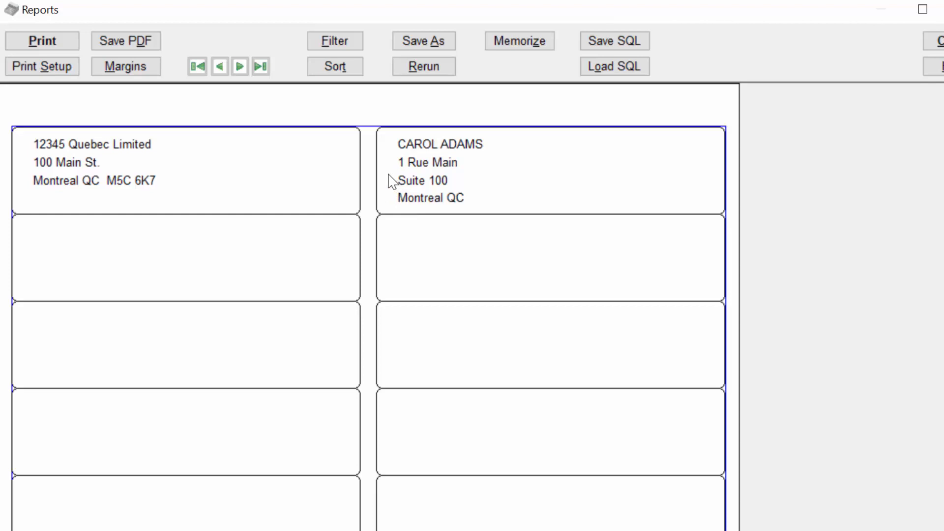
- Reopen the labels filter and delete the addr3 criterion row, confirming the deletion
click(326, 44)
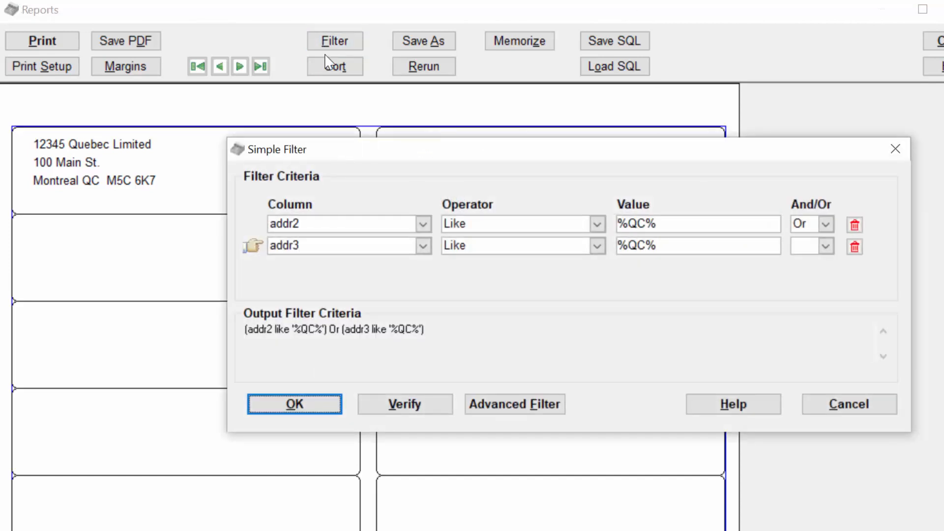
click(854, 248)
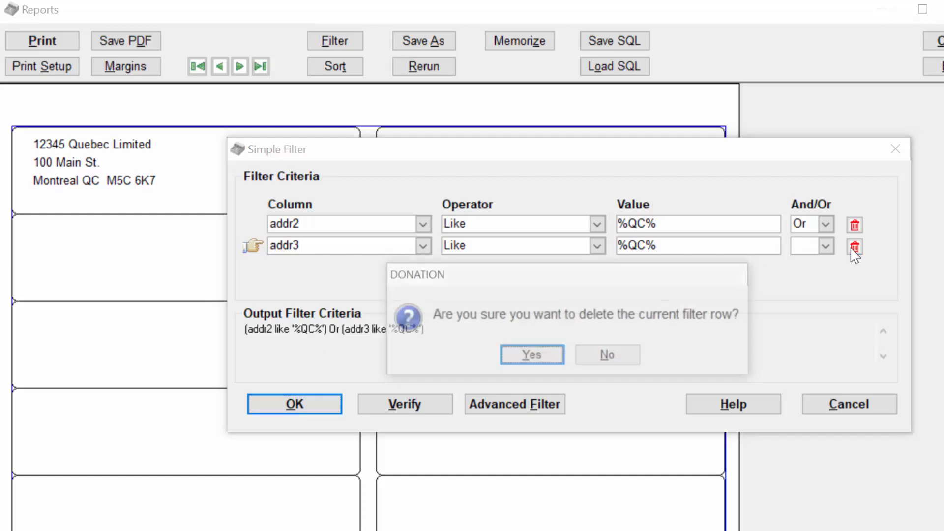
click(539, 358)
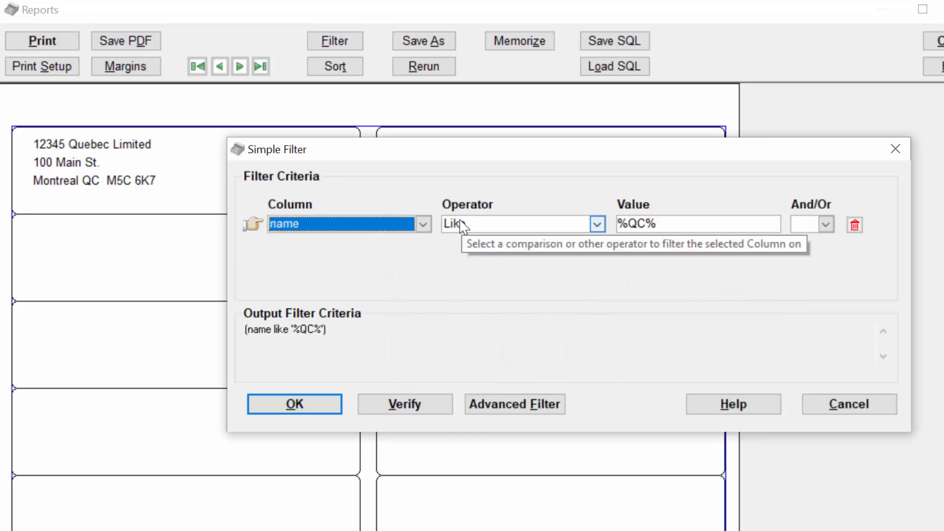
- Make the remaining criterion name Like with the donor surname in mixed case between % wildcards, and apply the filter
key(Tab)
key(Tab)
text(%Adams)
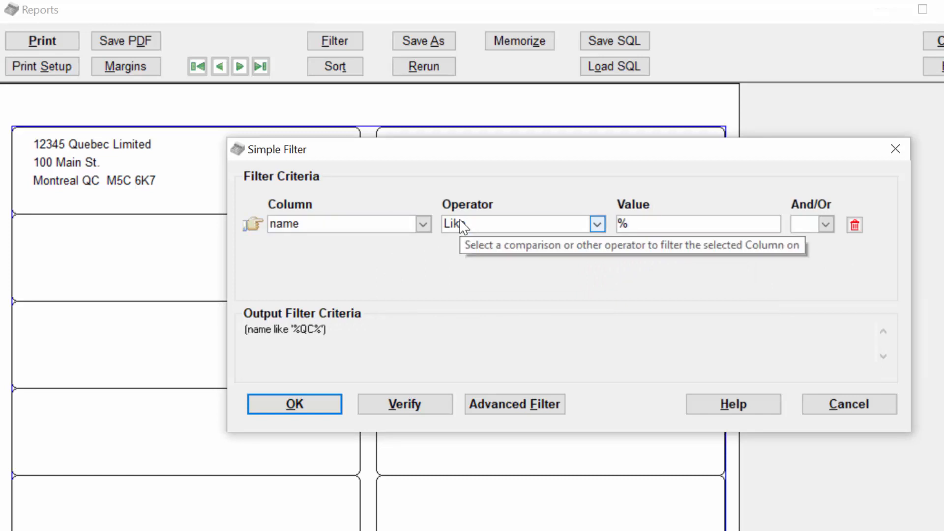
text(%)
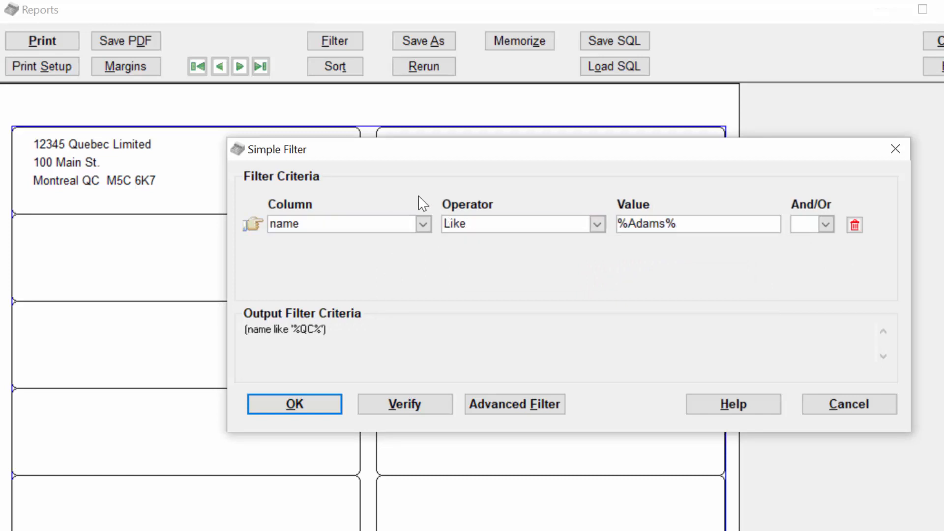
click(318, 400)
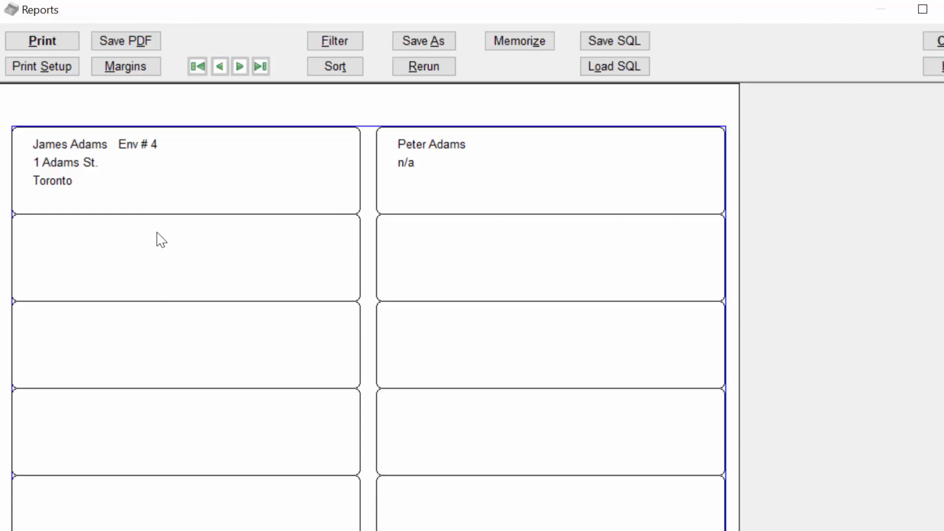
- Open the name filter in the advanced filter editor and wrap the name column in the Upper function
click(344, 41)
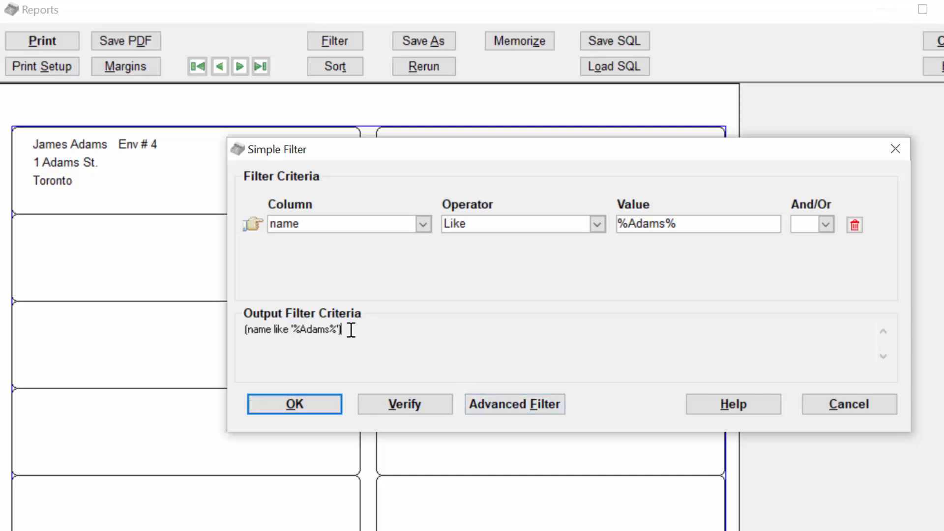
drag(350, 329, 244, 334)
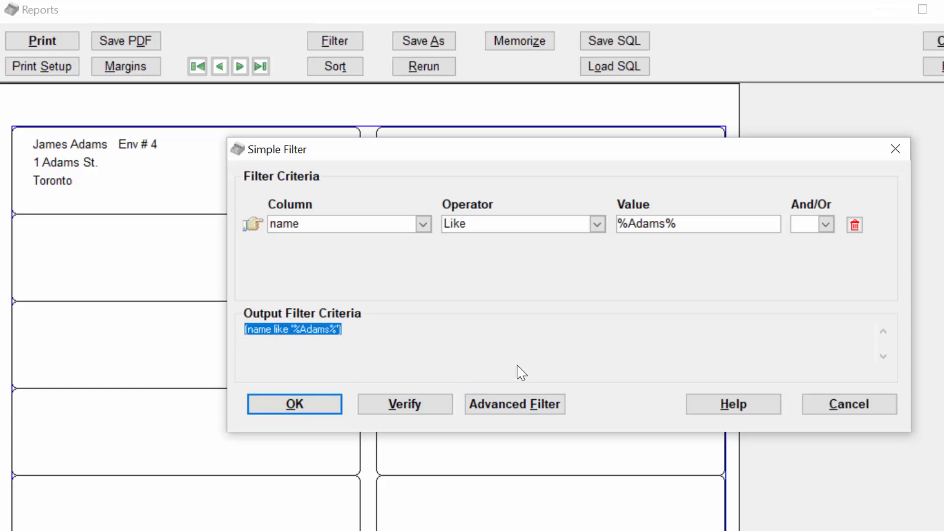
click(528, 407)
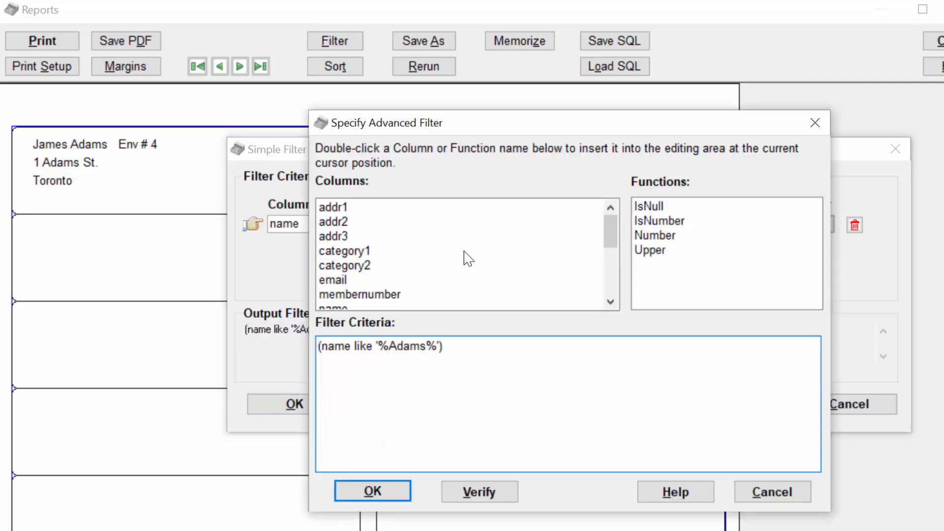
double_click(339, 346)
click(353, 347)
drag(351, 346, 327, 347)
double_click(660, 251)
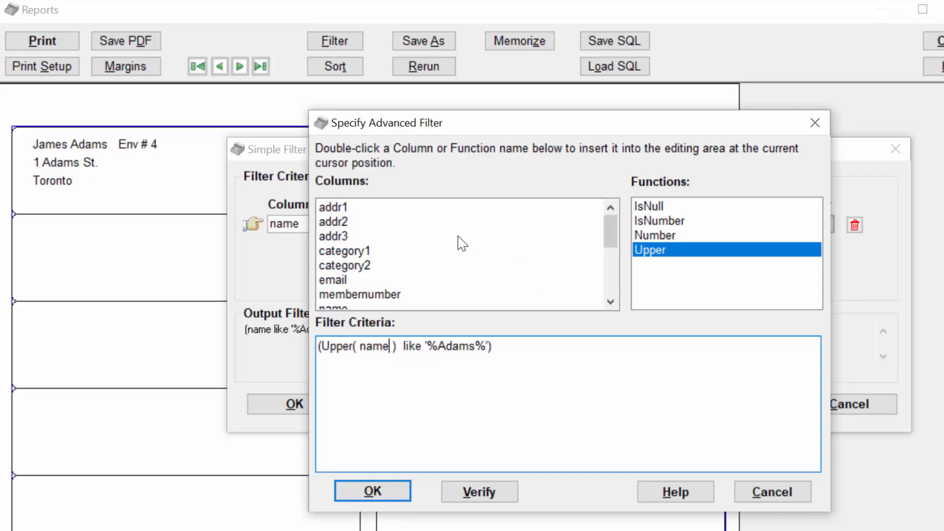
- Change the surname in the advanced criteria to all capitals, keeping the % wildcards, and apply the filter
click(477, 346)
key(BackSpace)
key(BackSpace)
key(BackSpace)
key(BackSpace)
text(DAMS)
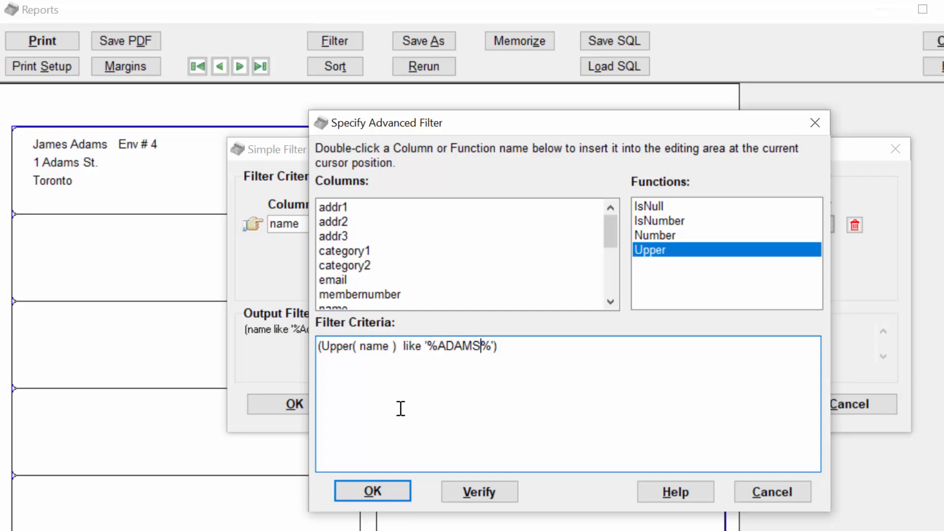
click(397, 493)
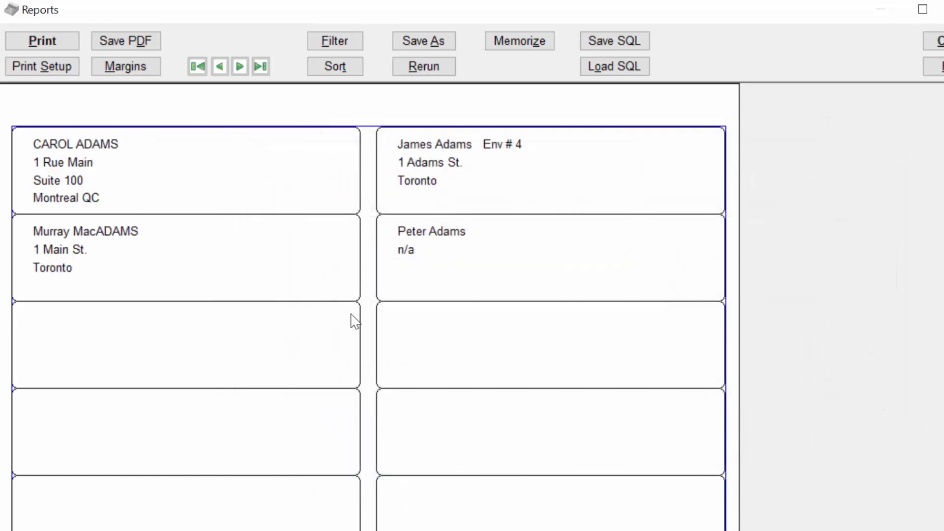